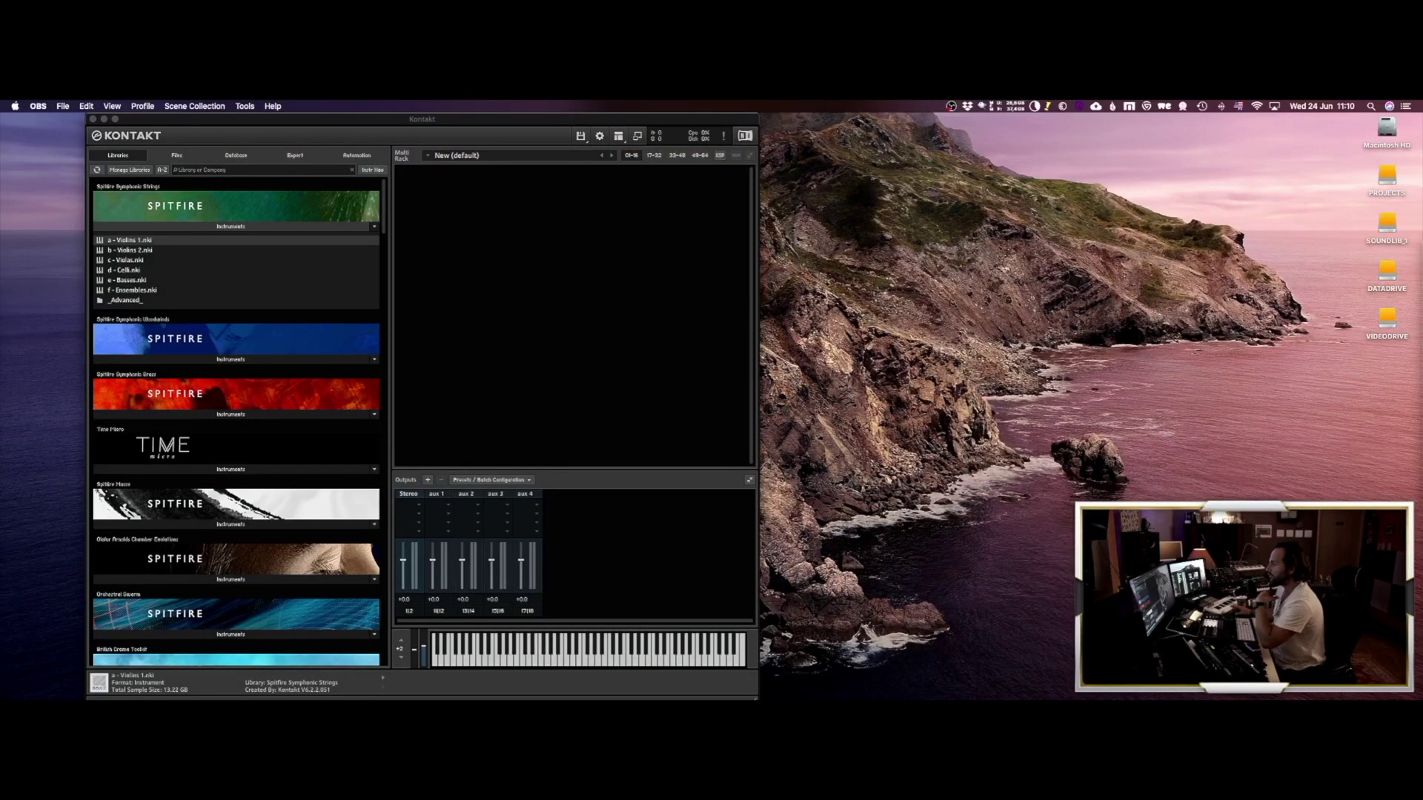
# - Bring the Kontakt window in front of OBS to make it the active application
pyautogui.click(655, 301)
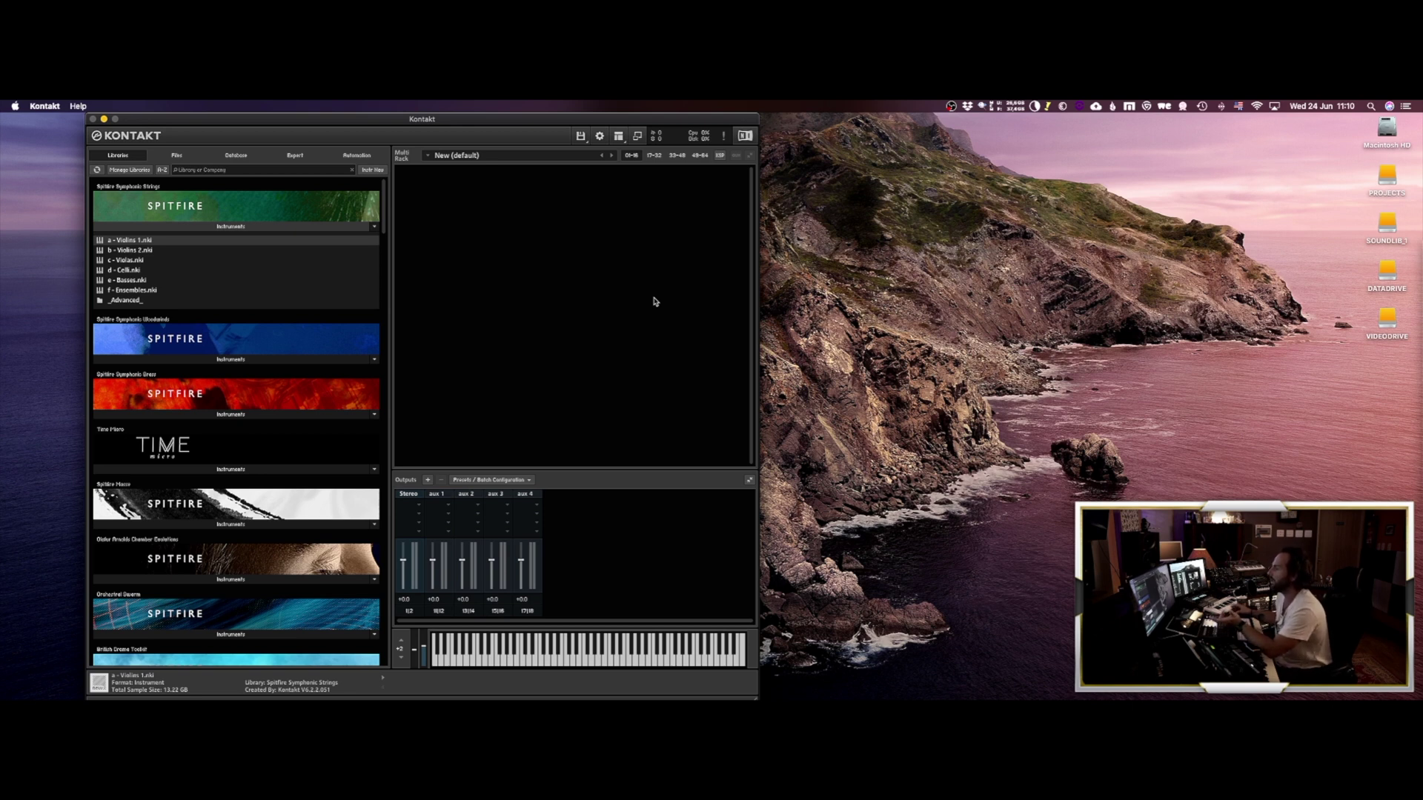
# - Toggle the Outputs panel off and back on, then start adding new output channels
pyautogui.click(625, 141)
pyautogui.click(633, 179)
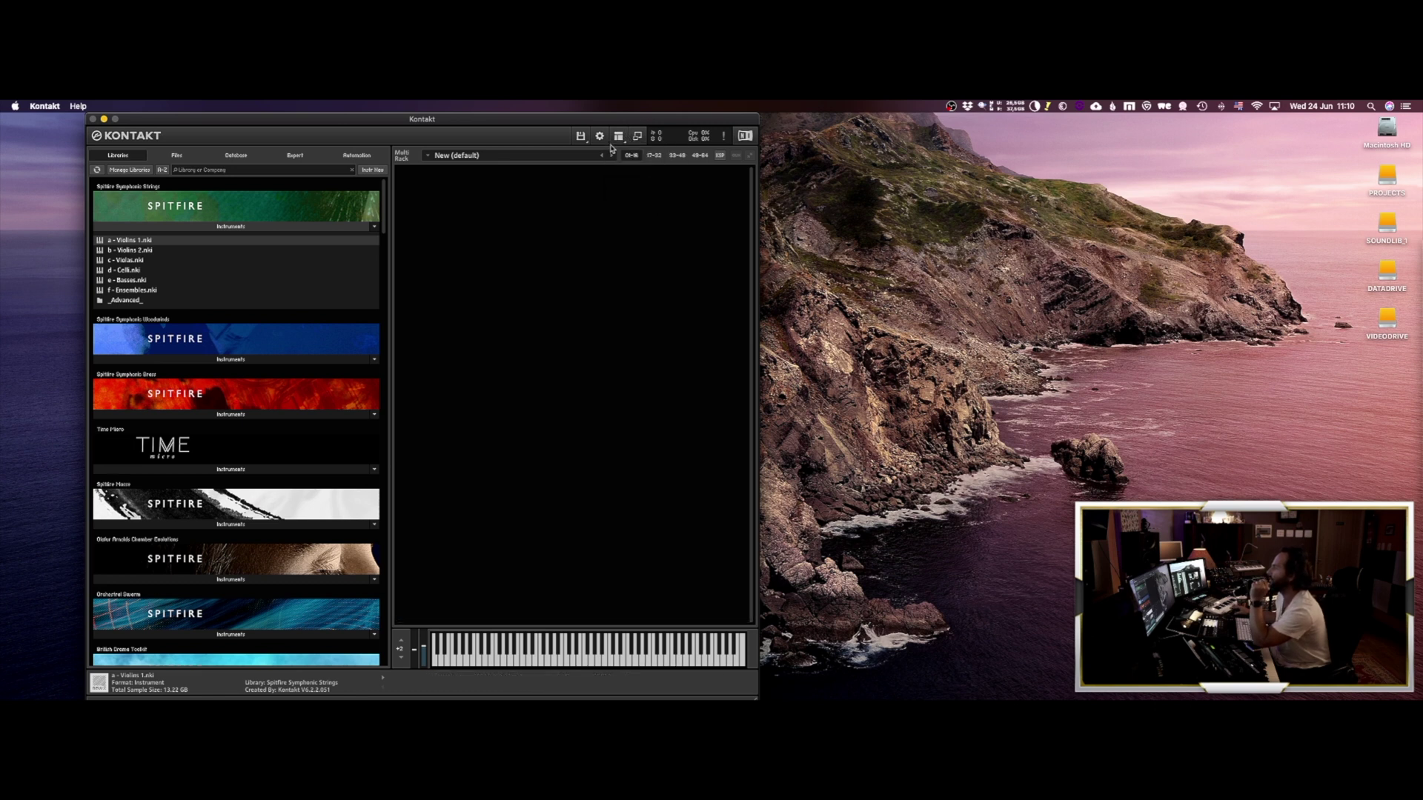
pyautogui.click(617, 140)
pyautogui.click(636, 181)
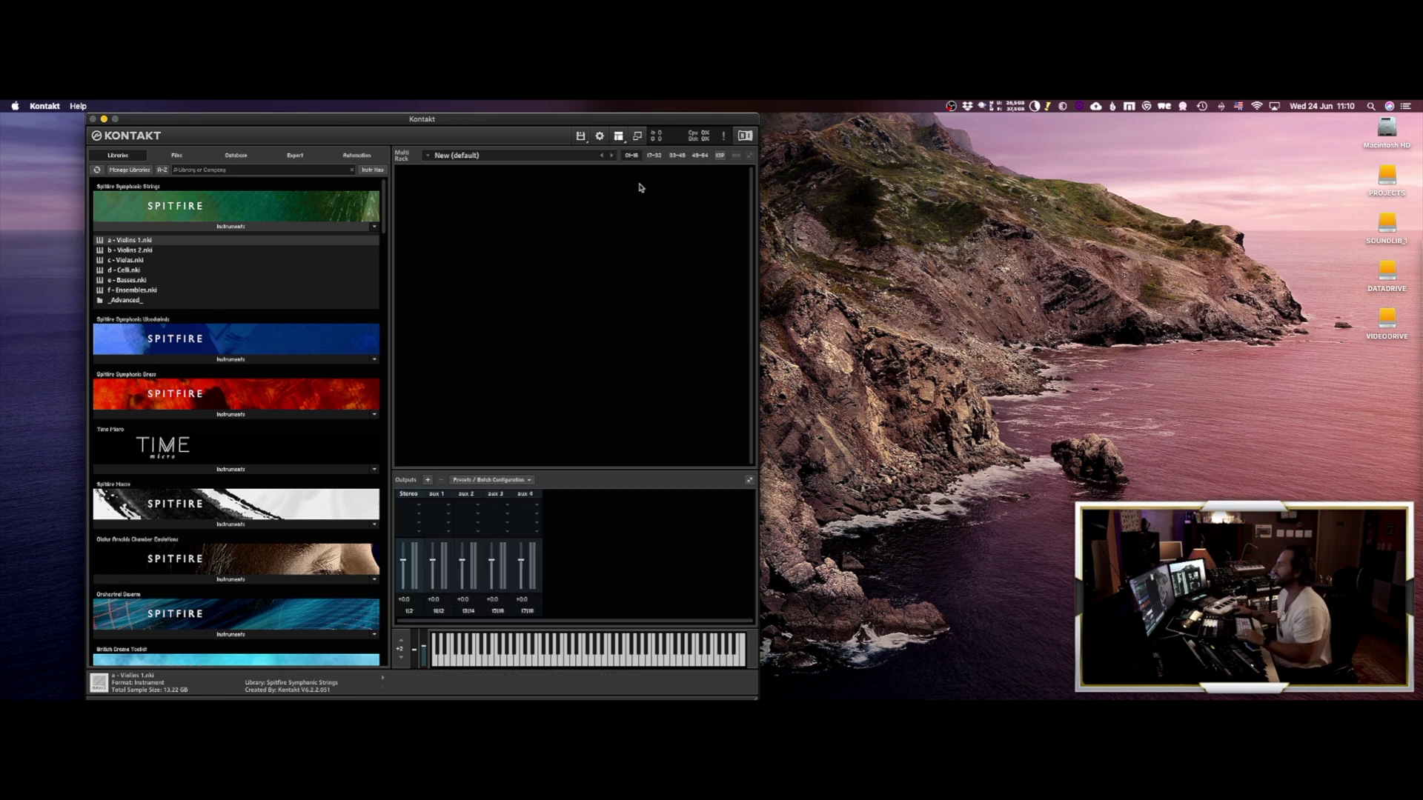
pyautogui.click(427, 482)
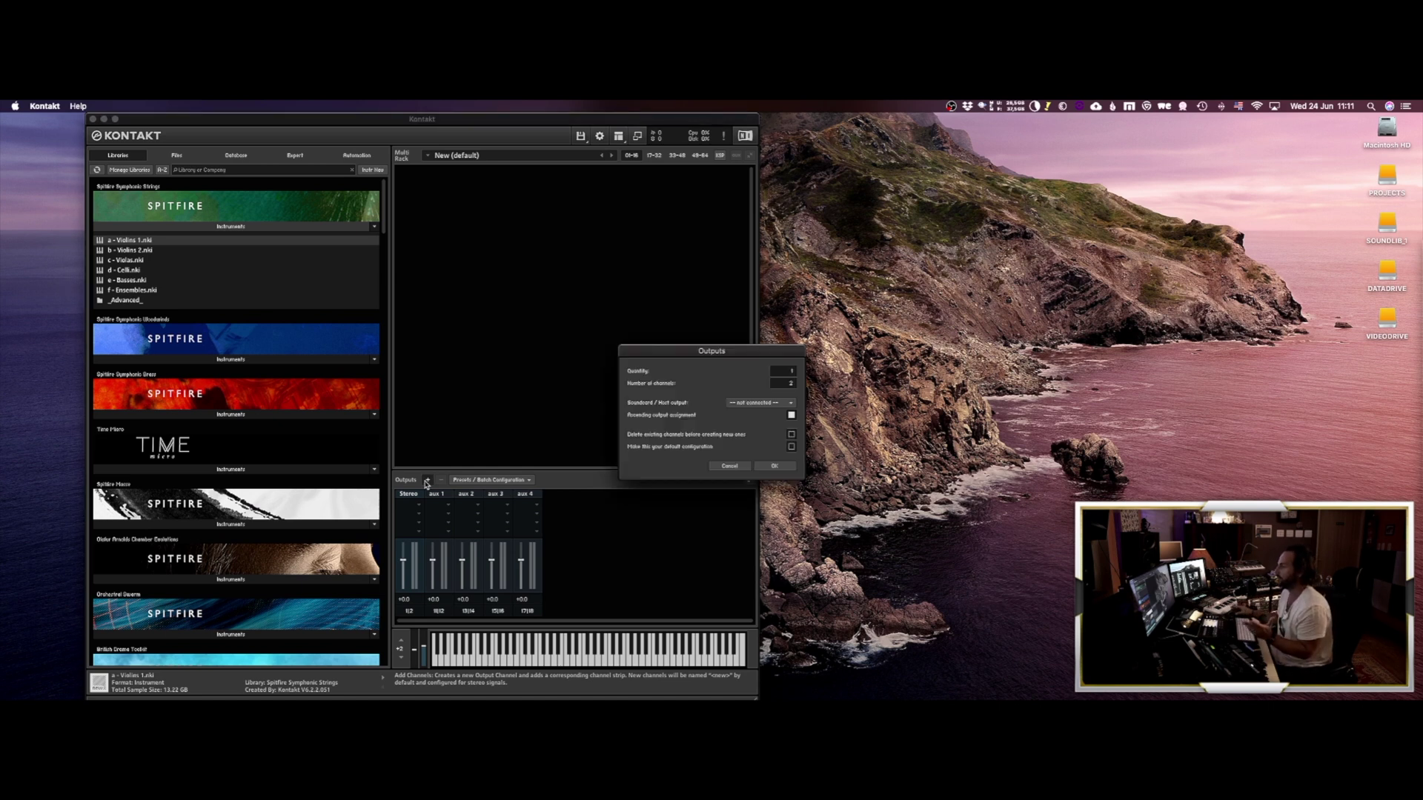
# - Add a single mono output channel and name it Center
pyautogui.click(729, 466)
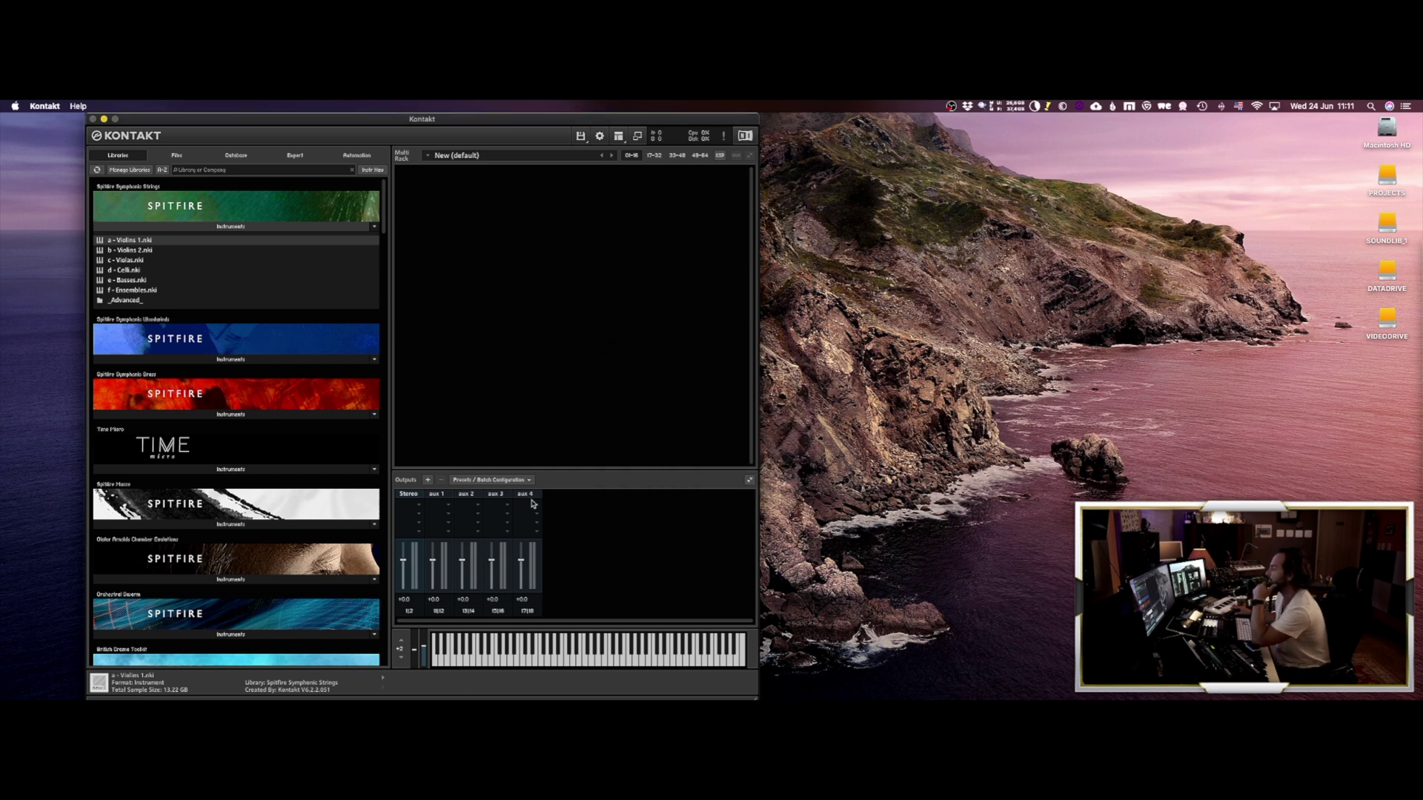
pyautogui.click(428, 481)
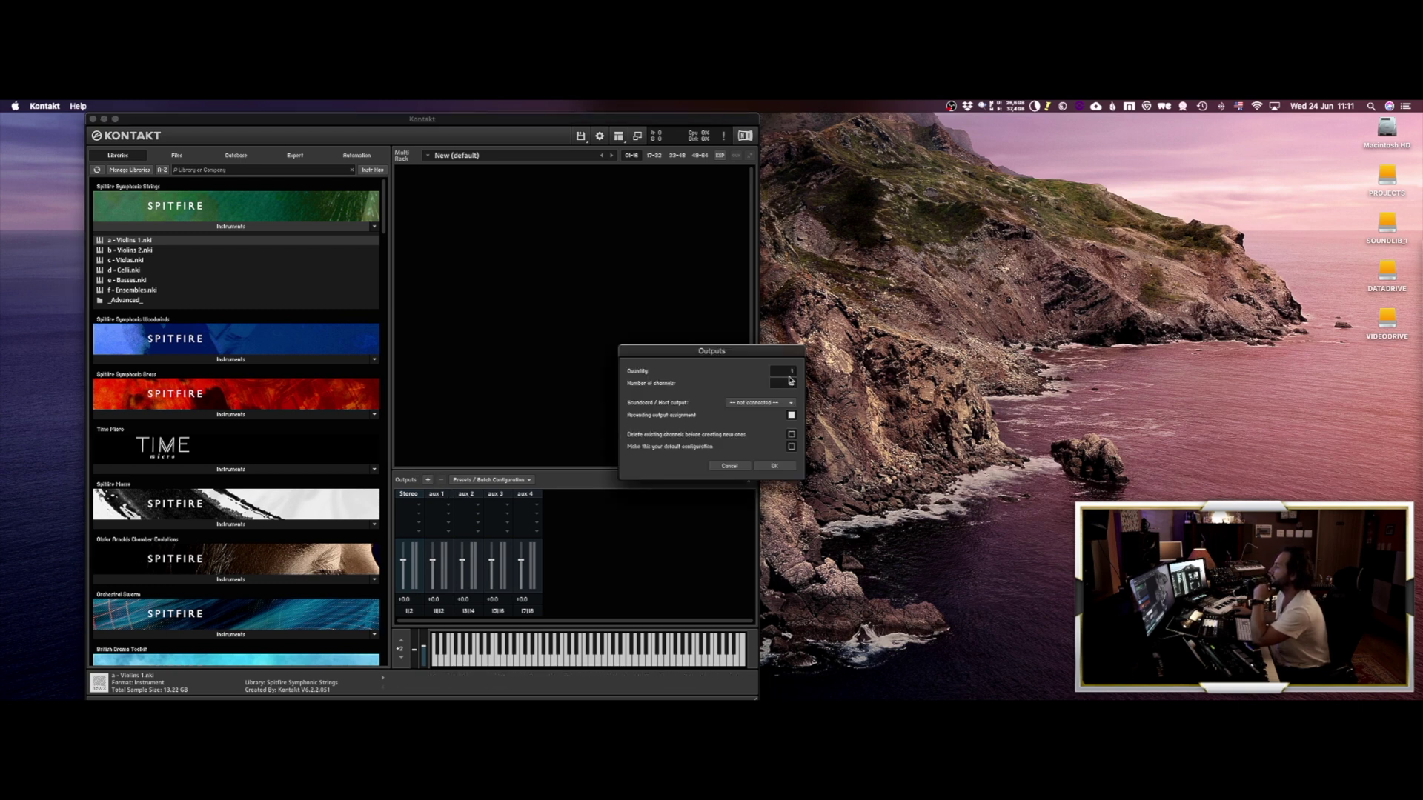
pyautogui.moveTo(790, 382); pyautogui.dragTo(791, 393)
pyautogui.click(773, 466)
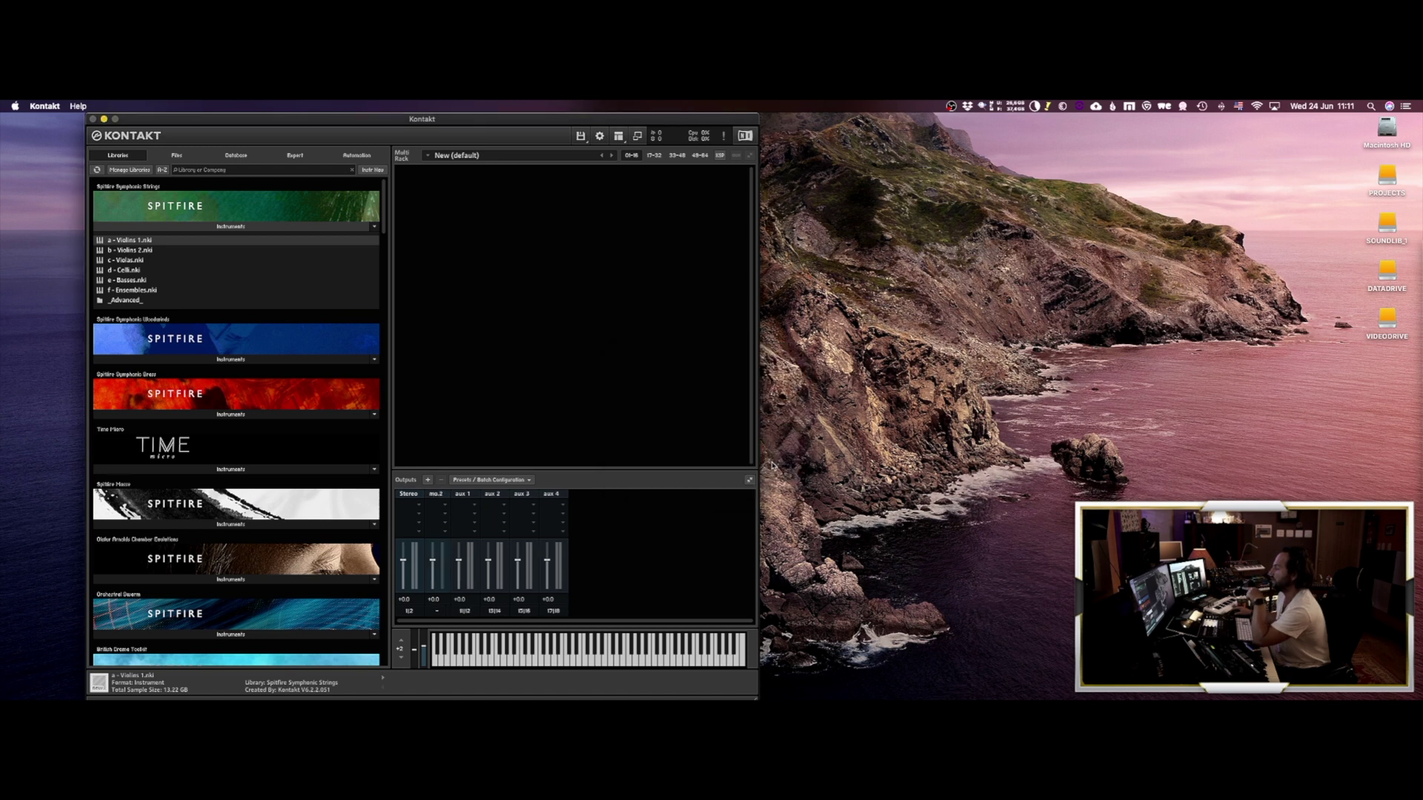
pyautogui.click(437, 494)
pyautogui.doubleClick(440, 495)
pyautogui.write('Center')
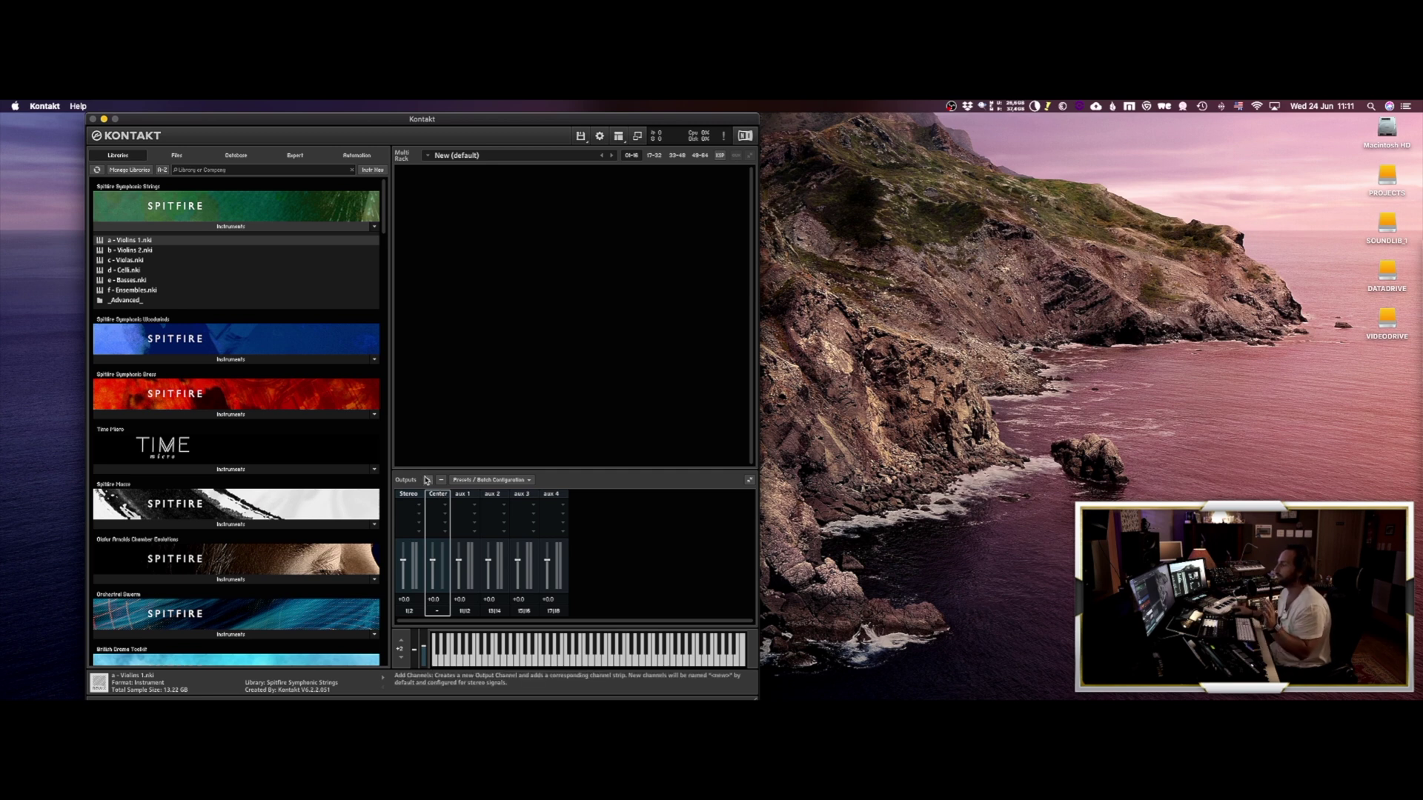
# - Add a second mono output channel named LFE
pyautogui.click(427, 480)
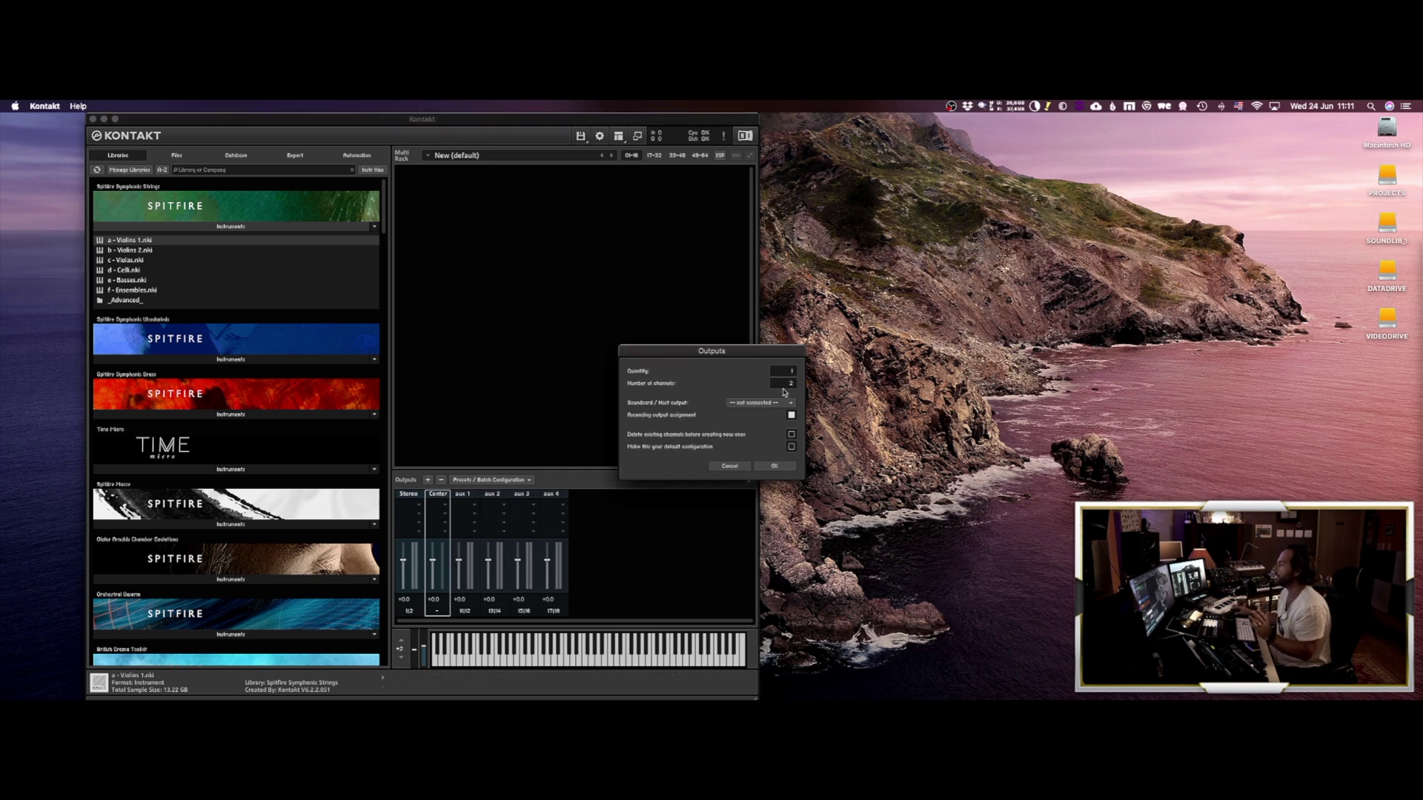
pyautogui.moveTo(789, 388); pyautogui.dragTo(789, 394)
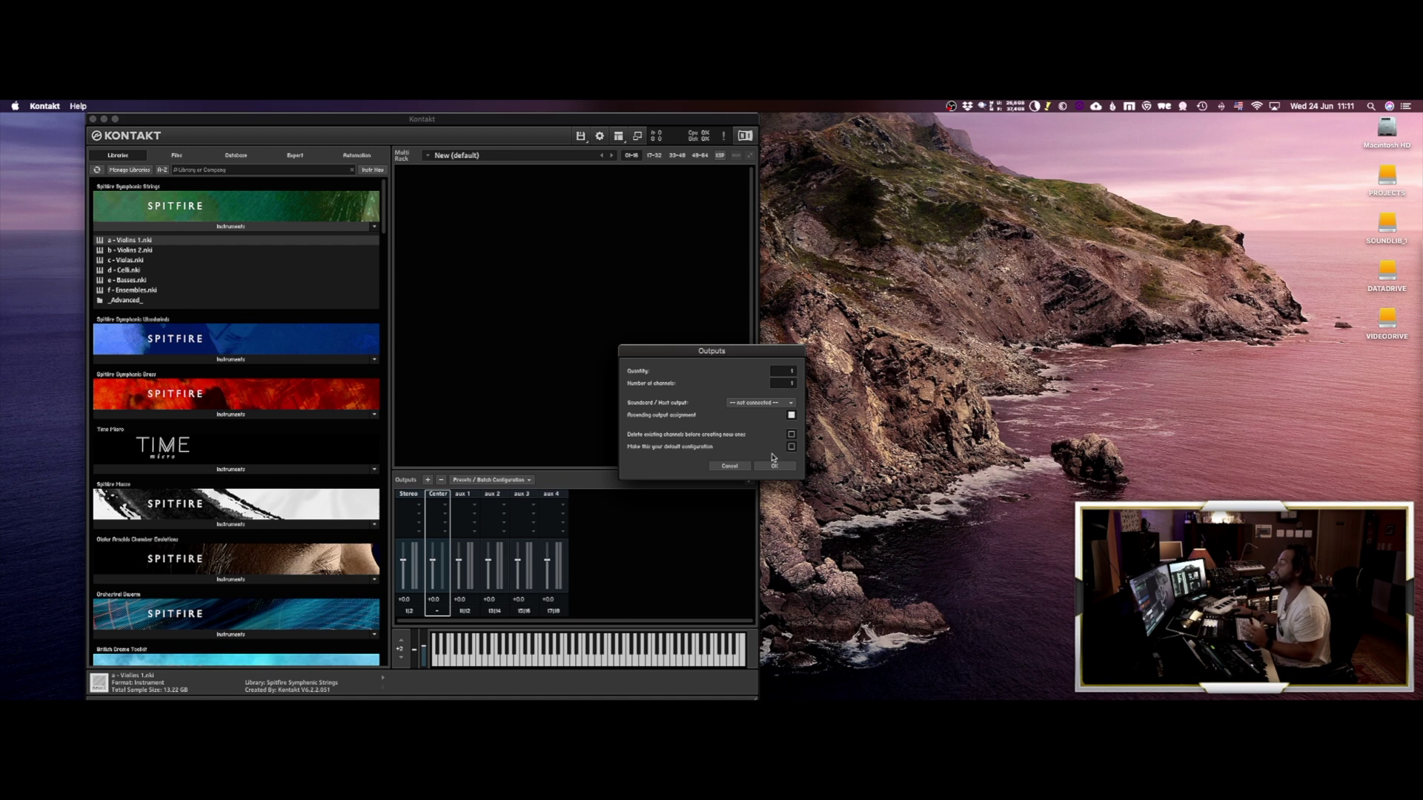
pyautogui.click(775, 468)
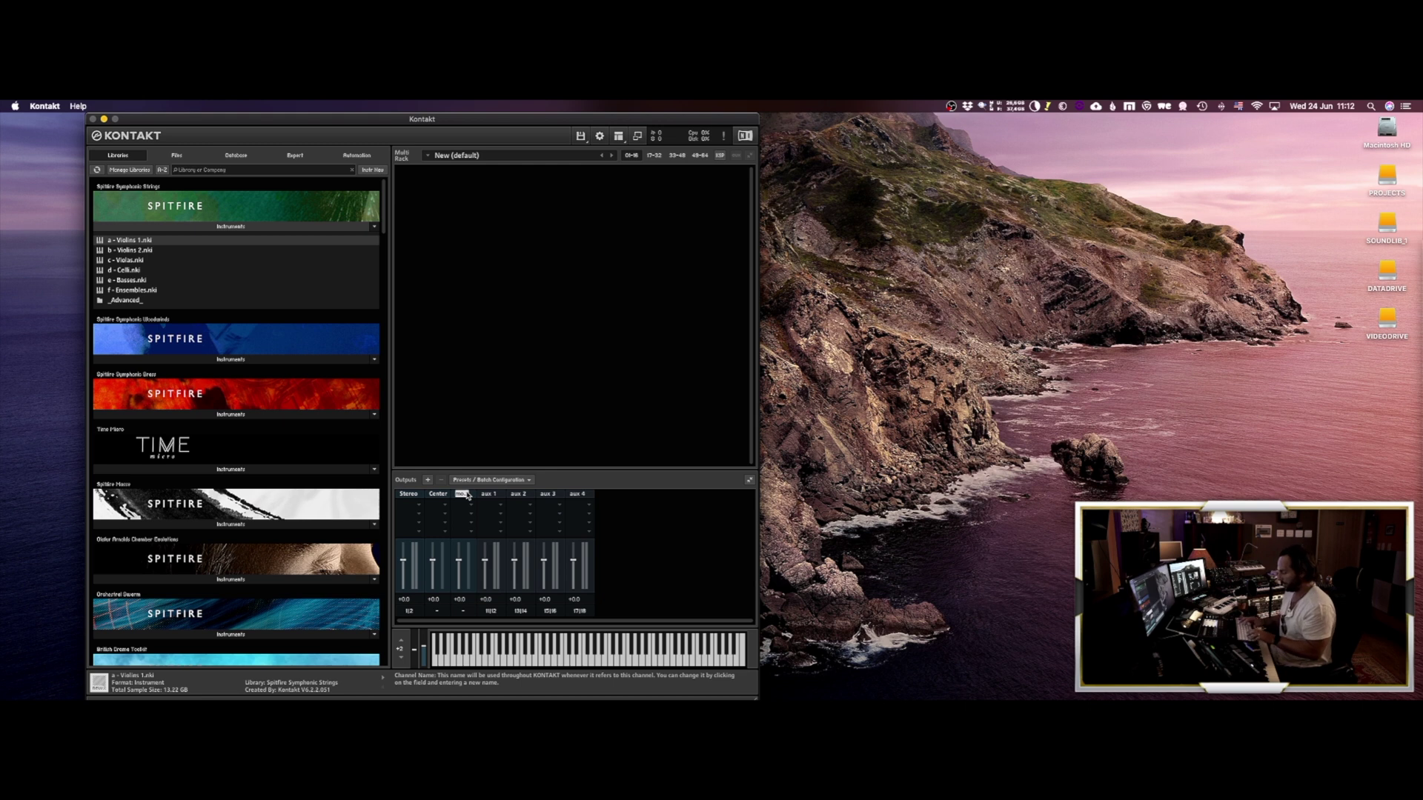
pyautogui.write('LFE')
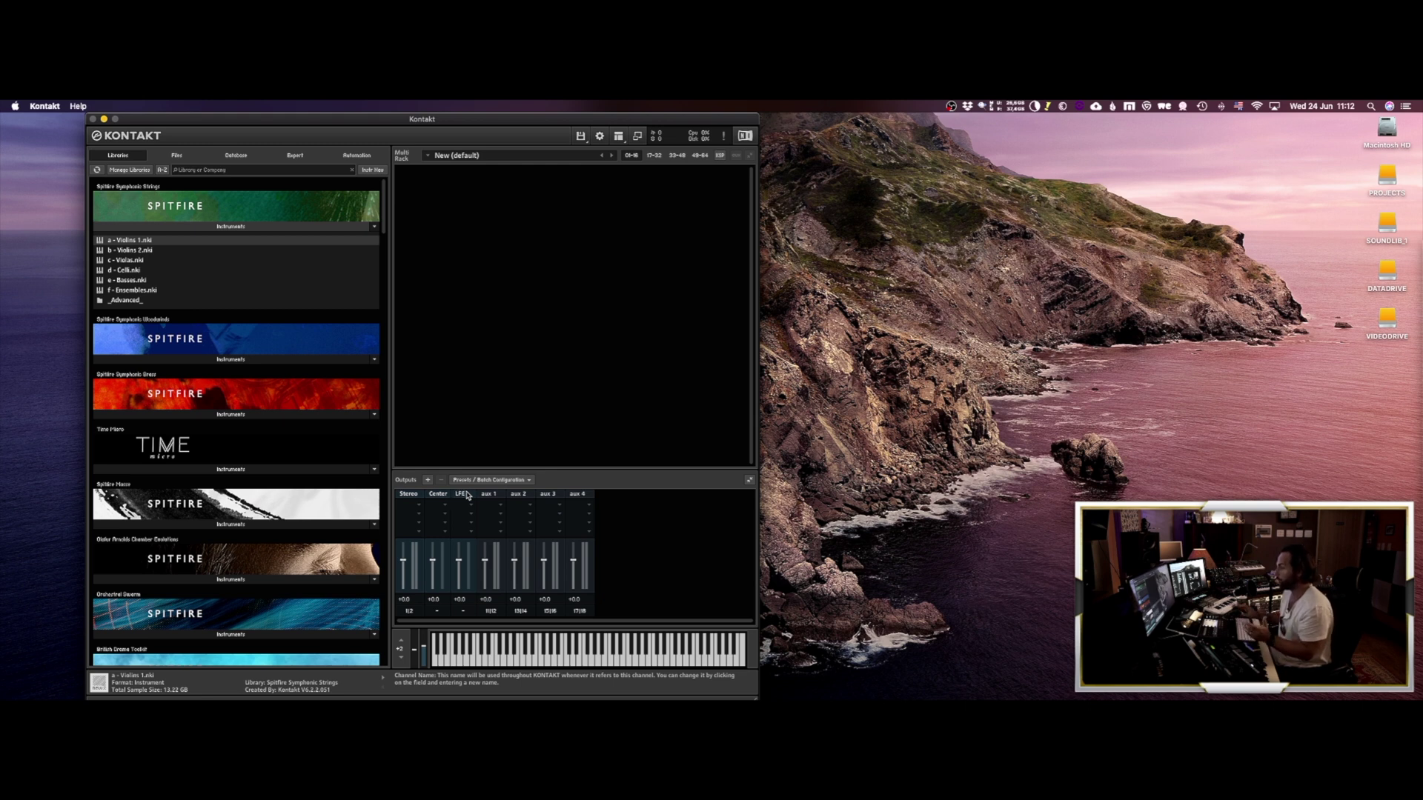
# - Add a 2-channel stereo output after LFE and name it LS & RS
pyautogui.click(428, 480)
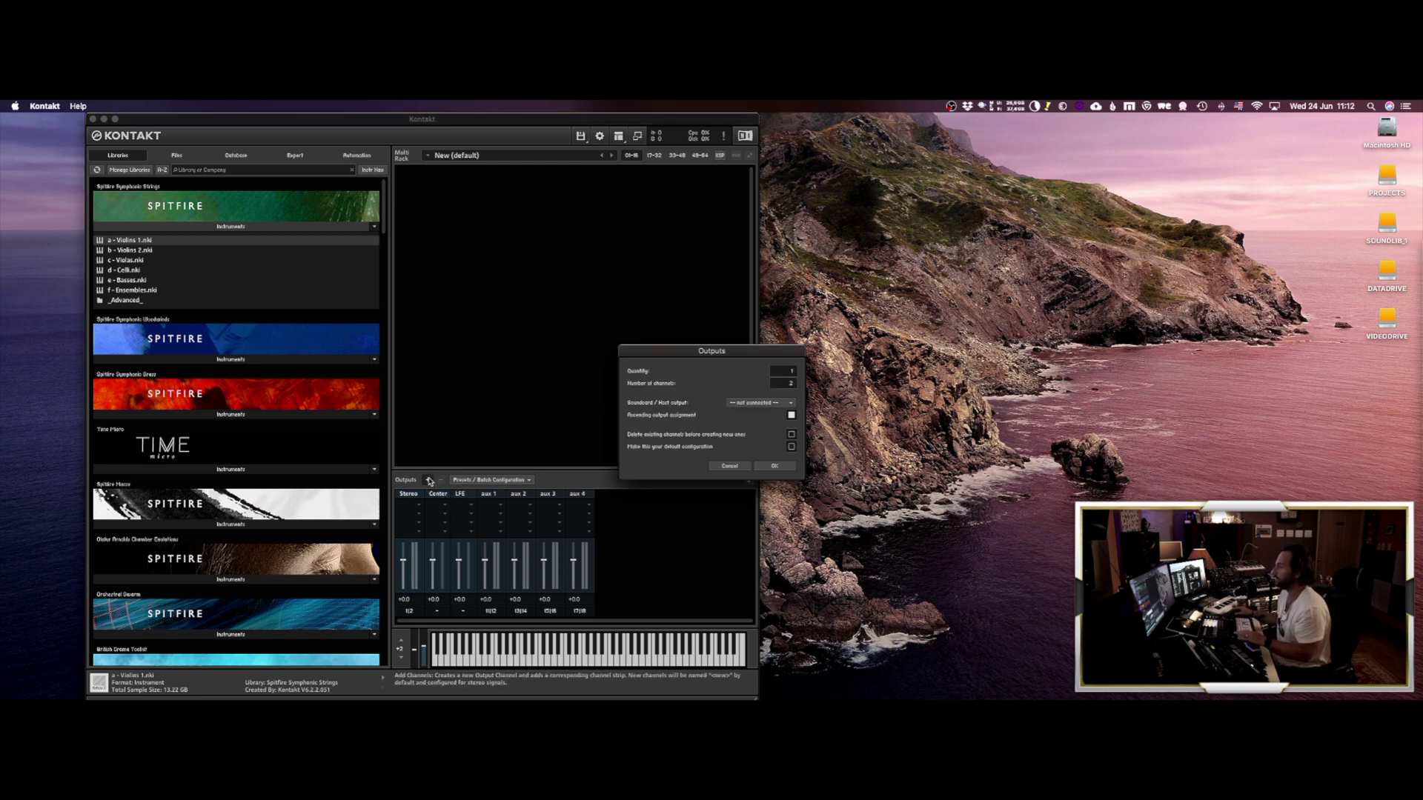
pyautogui.click(775, 465)
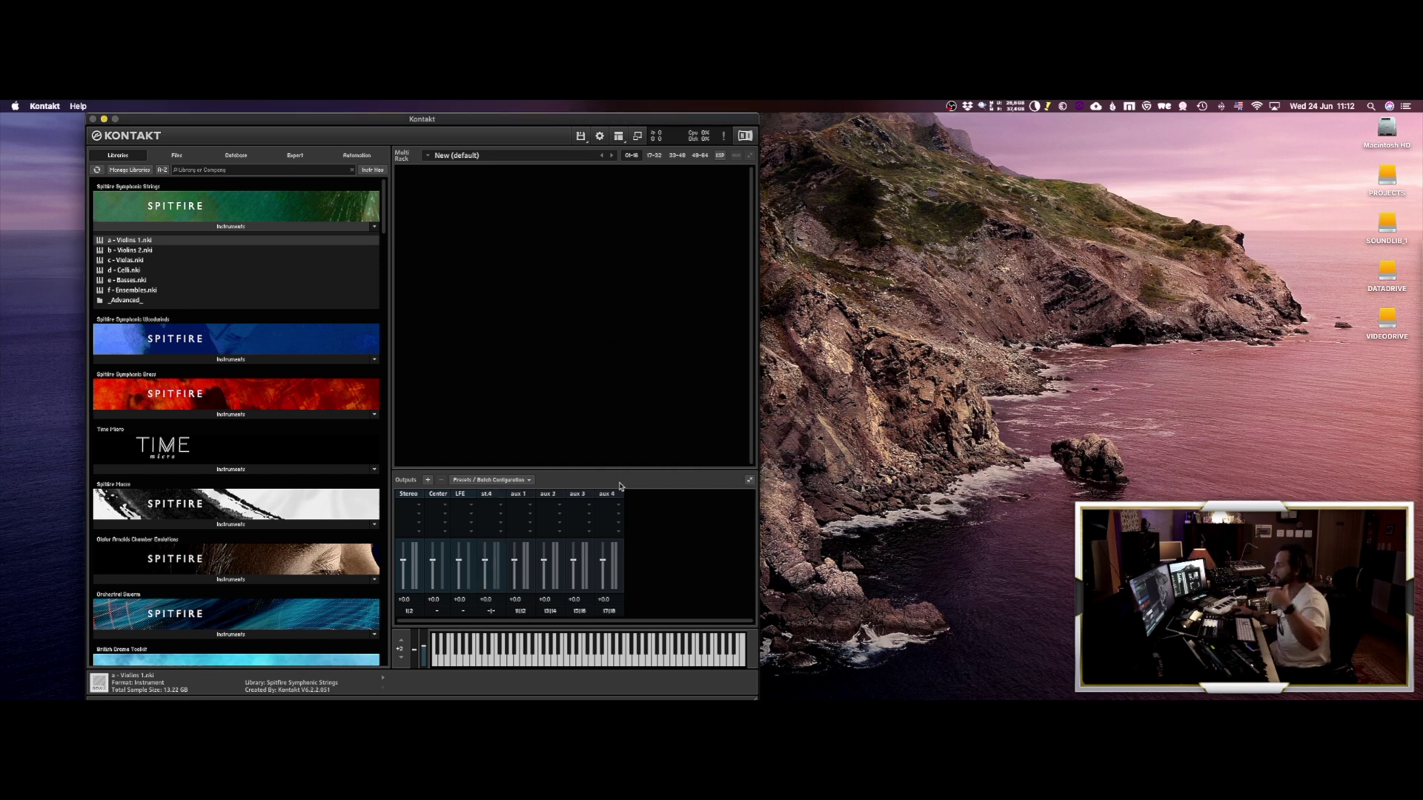
pyautogui.click(486, 495)
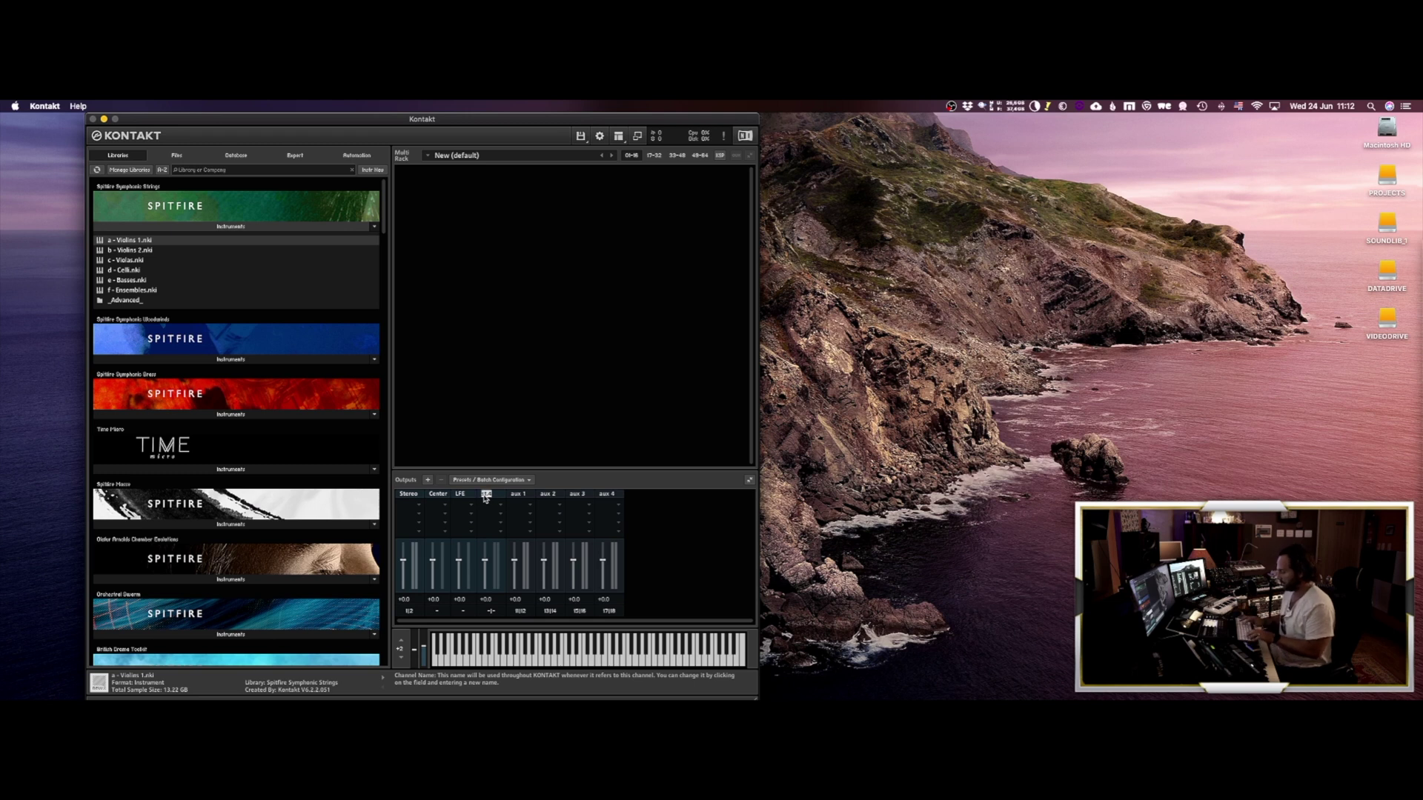
pyautogui.write('LS & RS')
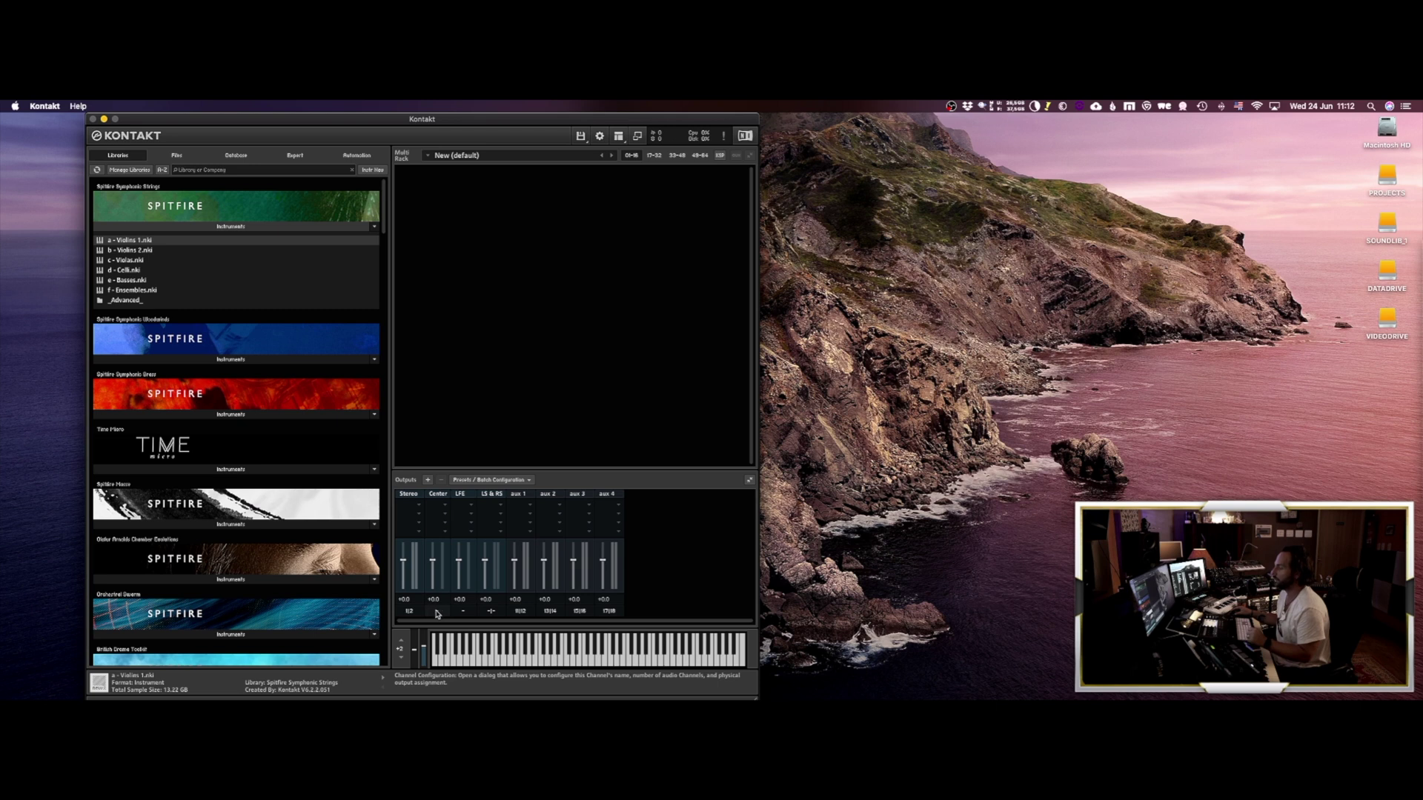
# - Route the Center channel to 3 - Line 3 and LFE to Line 4
pyautogui.click(437, 613)
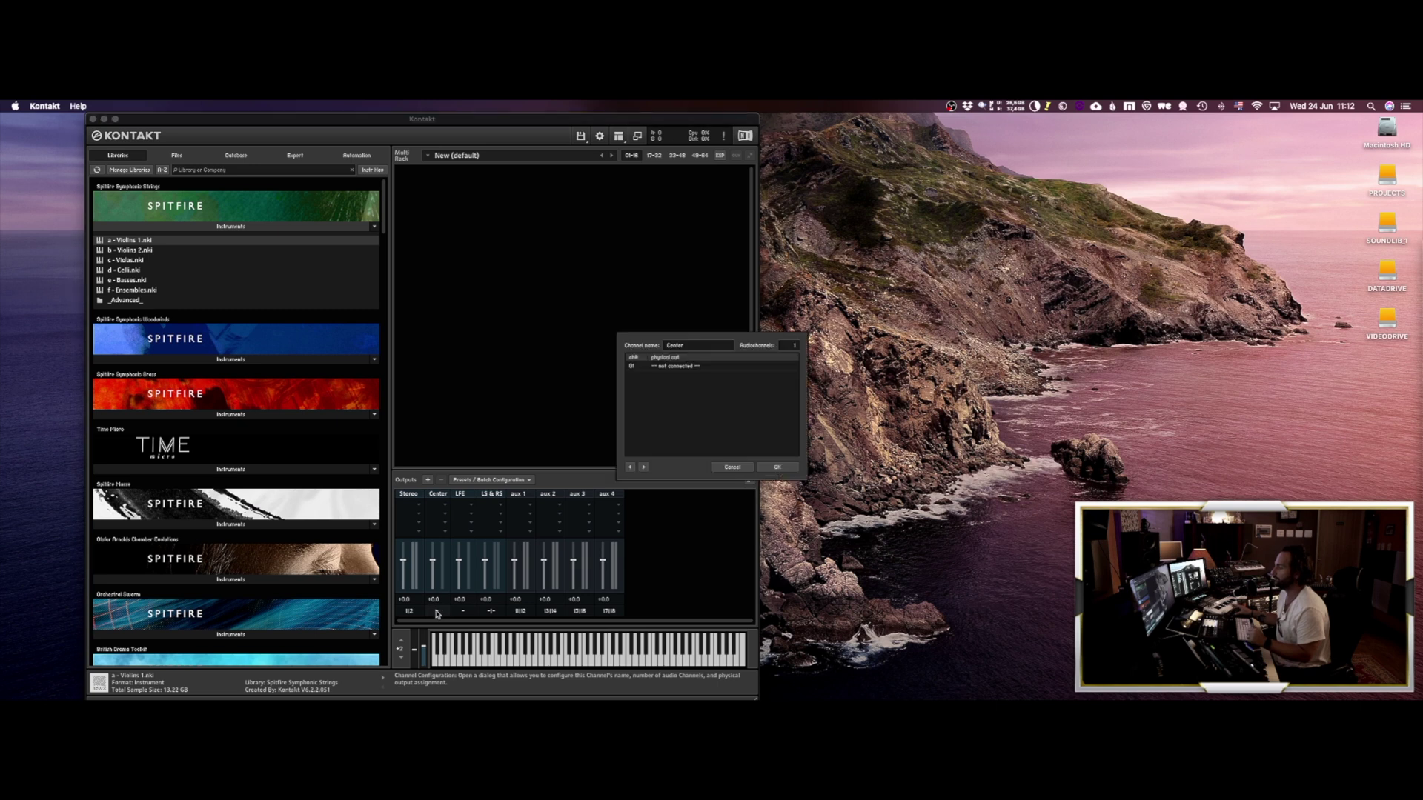
pyautogui.click(730, 367)
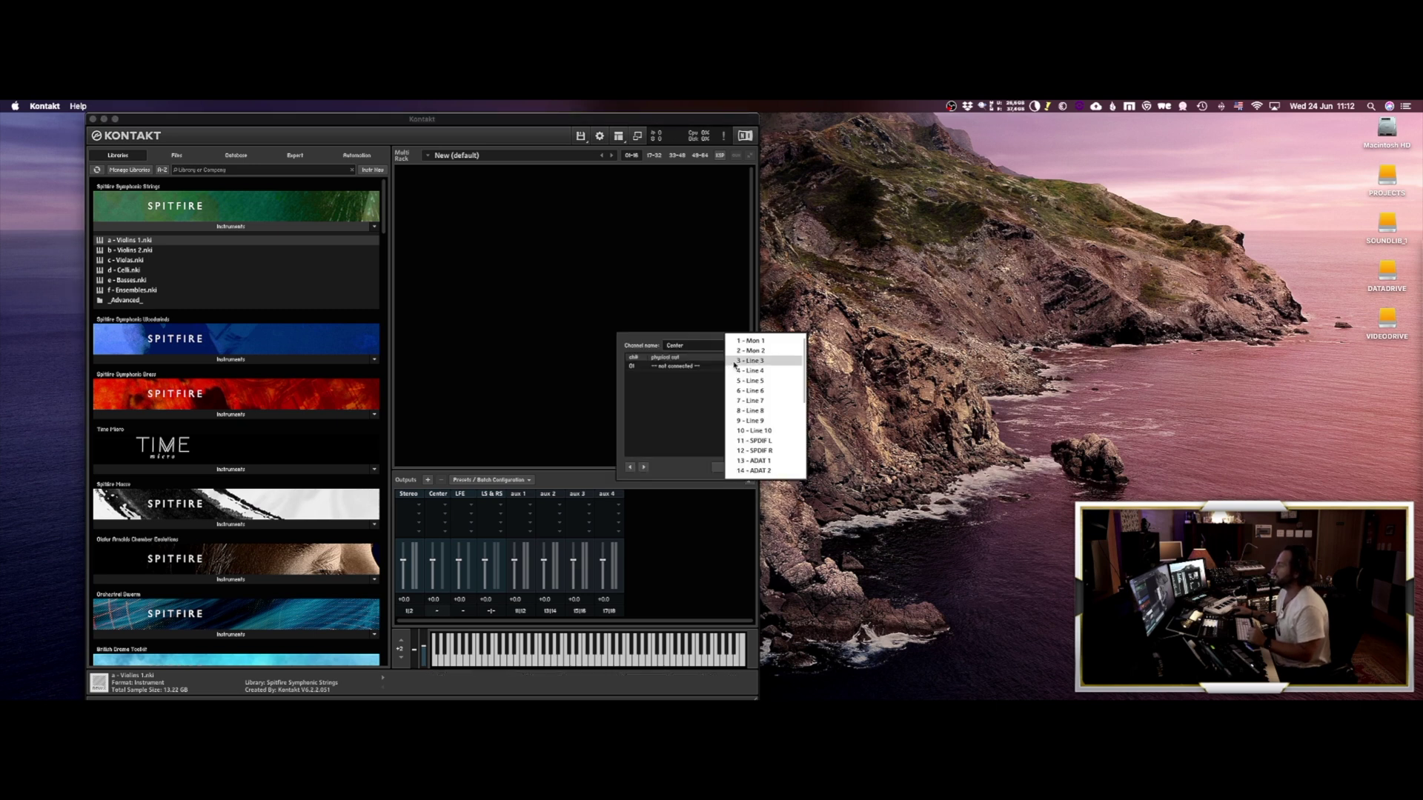
pyautogui.click(751, 361)
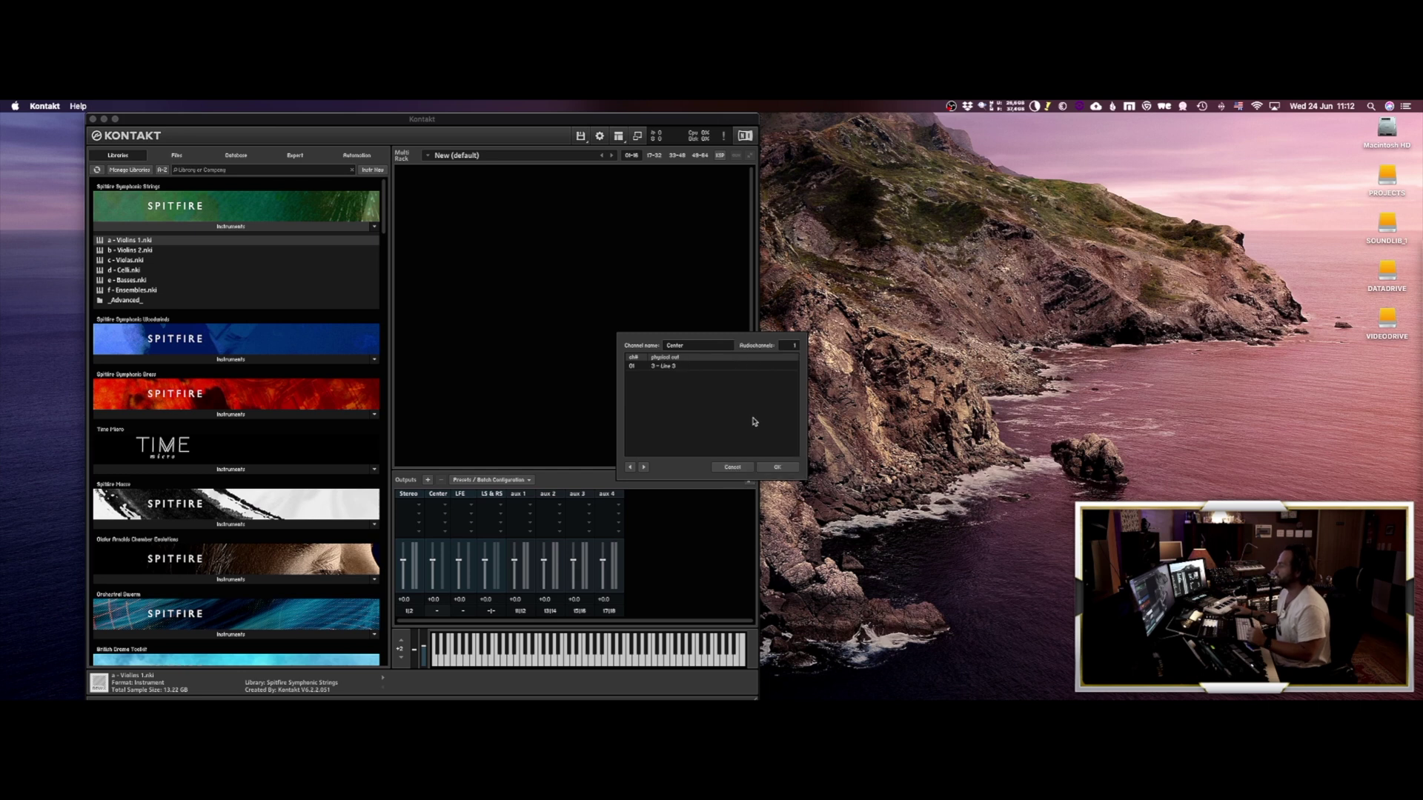
pyautogui.click(643, 470)
pyautogui.click(694, 369)
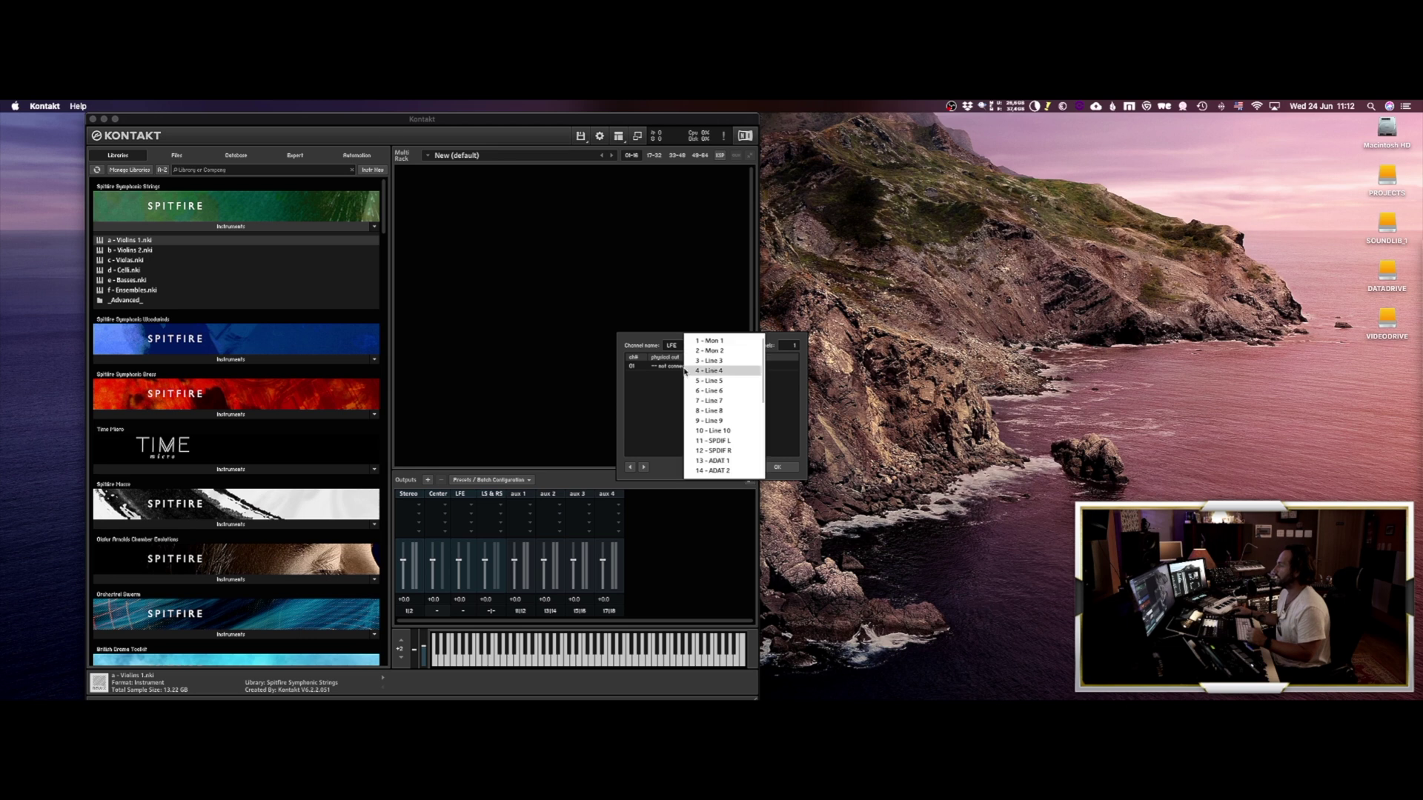
pyautogui.click(706, 381)
# - Route the LS & RS channel to 5 - Line 5 and 6 - Line 6
pyautogui.click(644, 468)
pyautogui.click(680, 368)
pyautogui.click(700, 381)
pyautogui.click(669, 378)
pyautogui.click(675, 387)
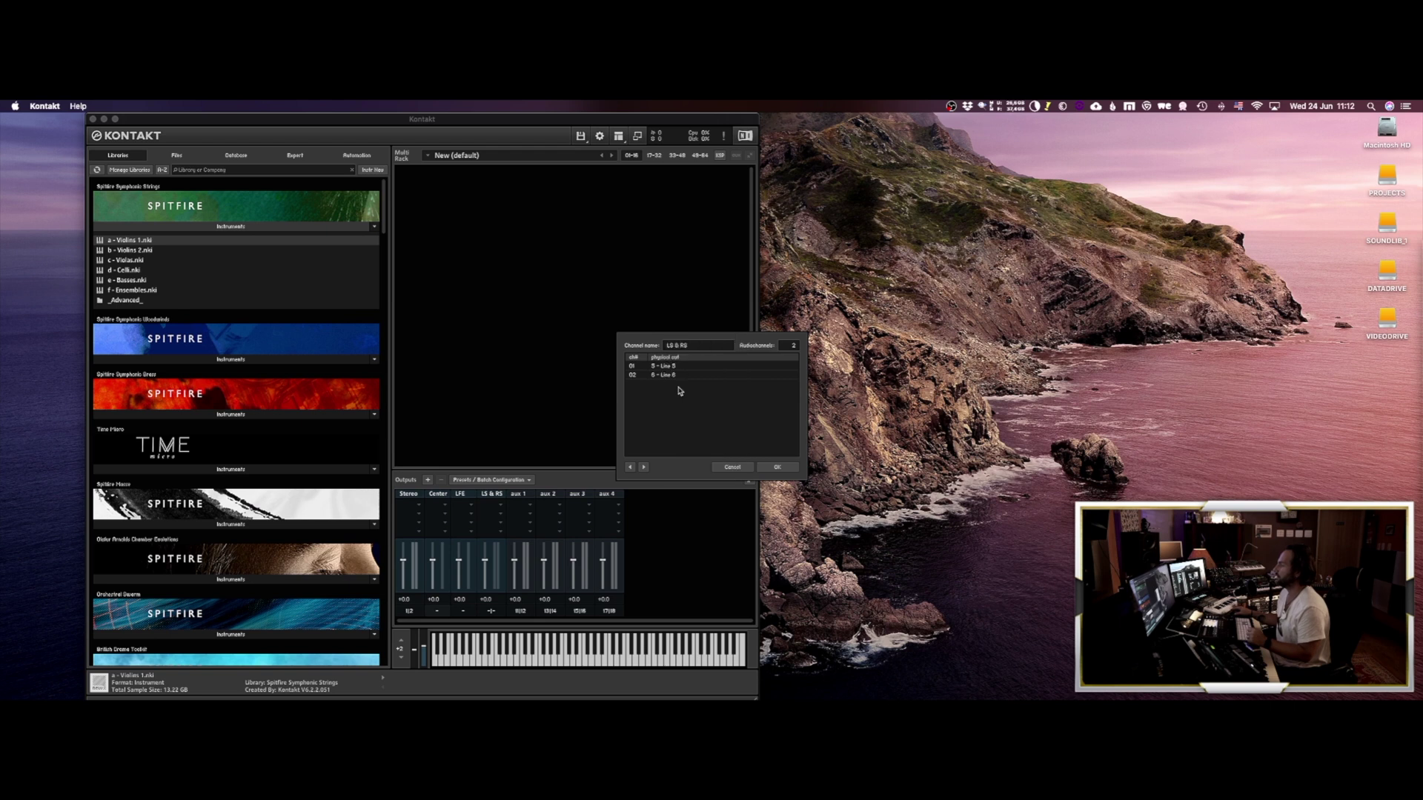
pyautogui.click(777, 467)
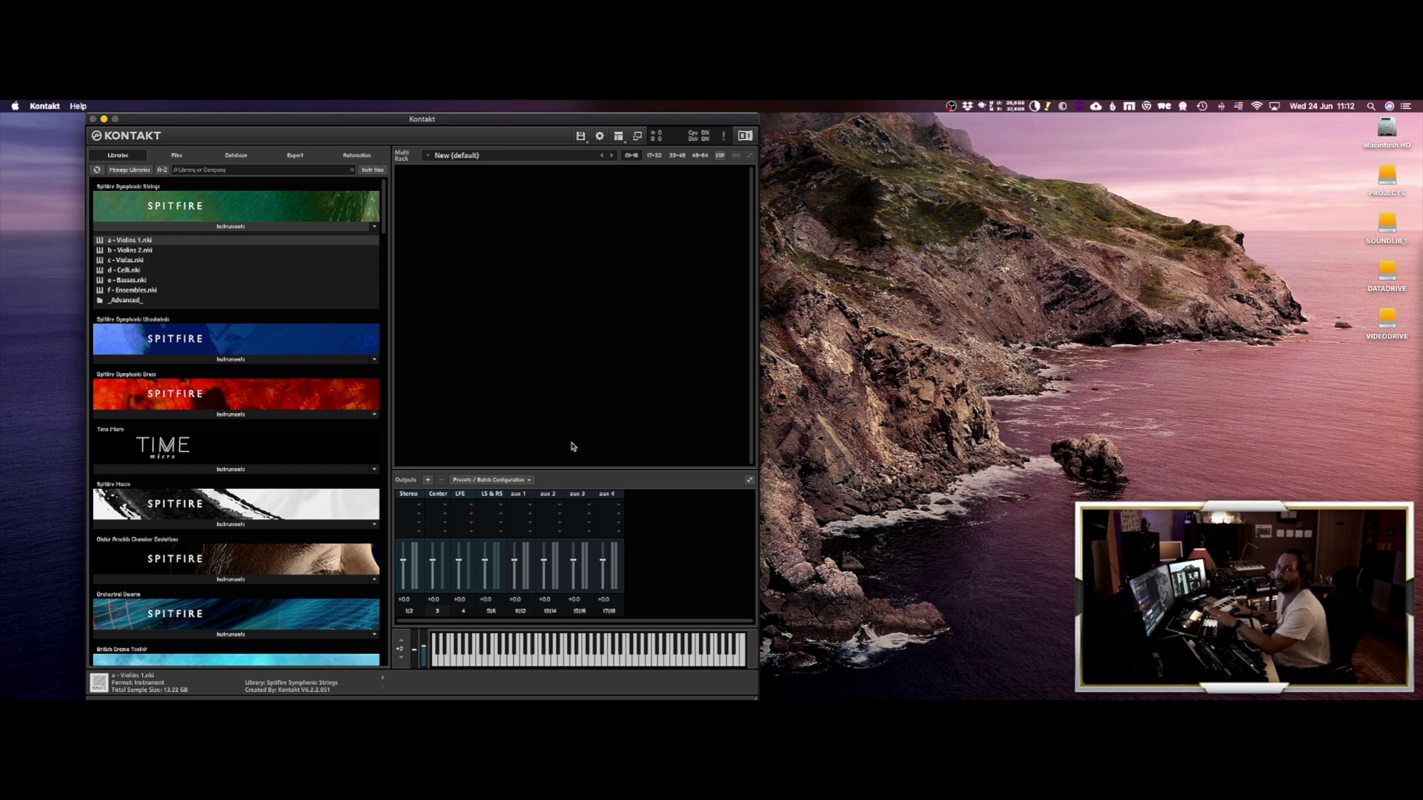
# - Save the output section as the Astrals 5.1 single outputs preset, replacing the existing file
pyautogui.click(525, 481)
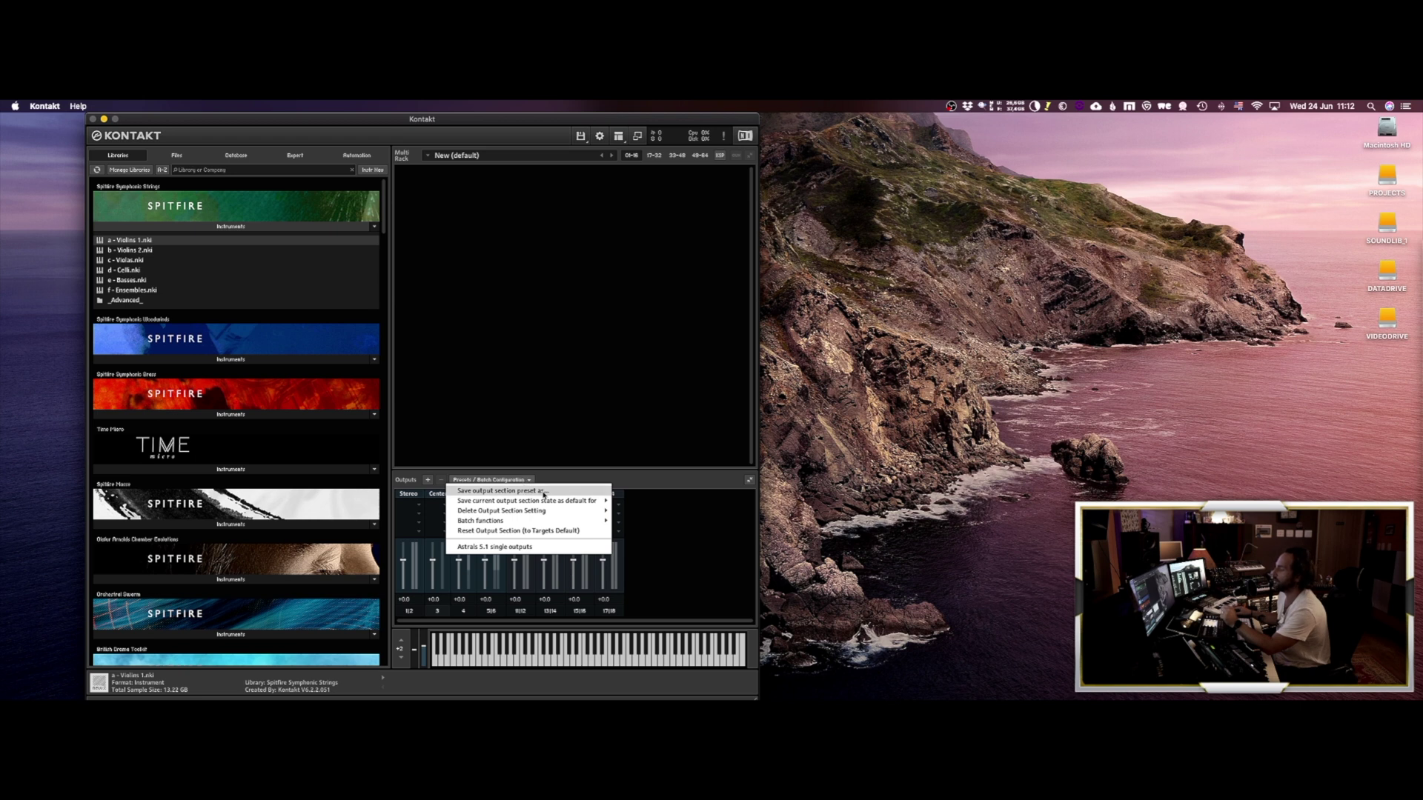
pyautogui.click(543, 493)
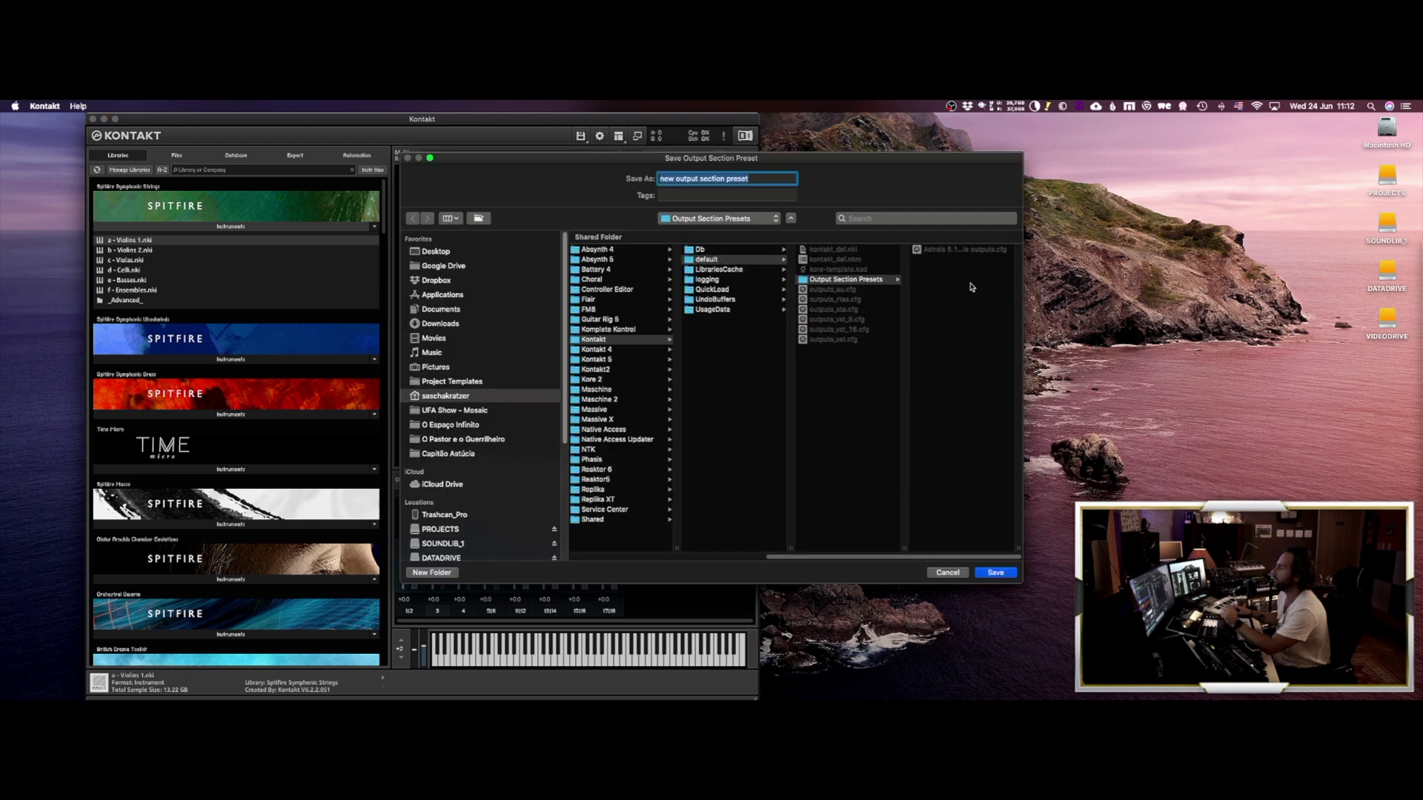
pyautogui.click(952, 257)
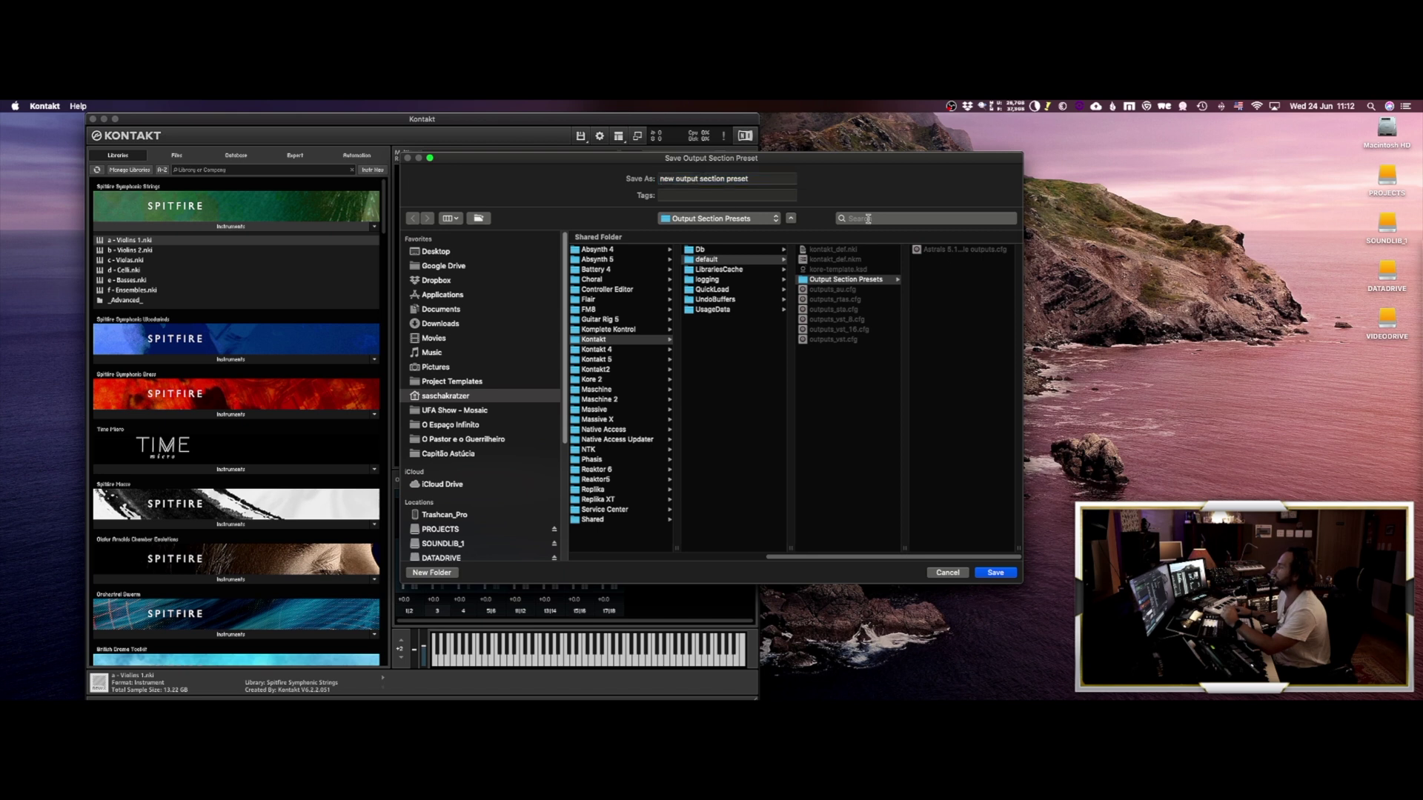
pyautogui.click(930, 249)
pyautogui.click(995, 572)
pyautogui.click(736, 230)
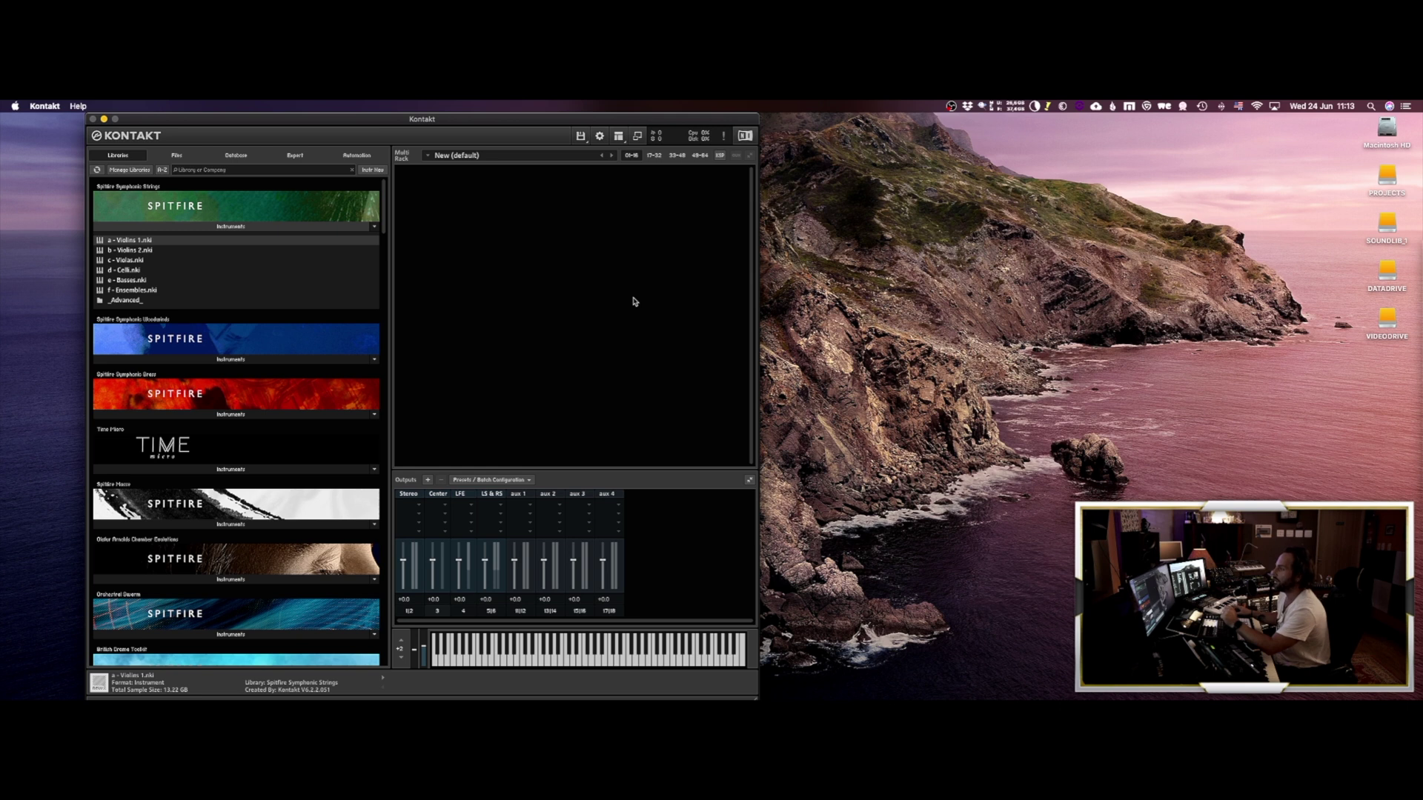
pyautogui.scroll(-5, 170, 413)
pyautogui.scroll(5, 170, 413)
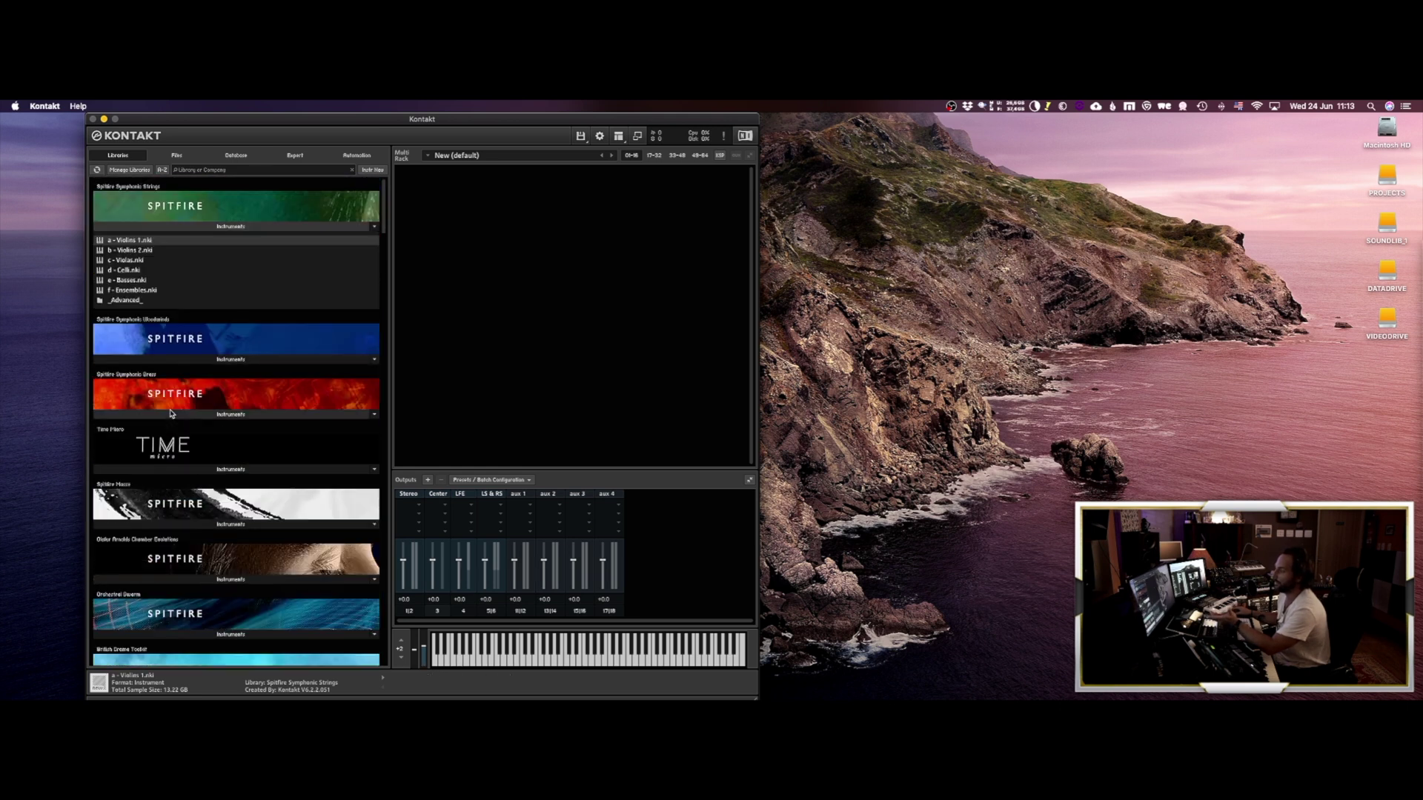
# - Load 'a - Violins 1' and send its T mic to Center and another mic to LS & RS
pyautogui.doubleClick(124, 241)
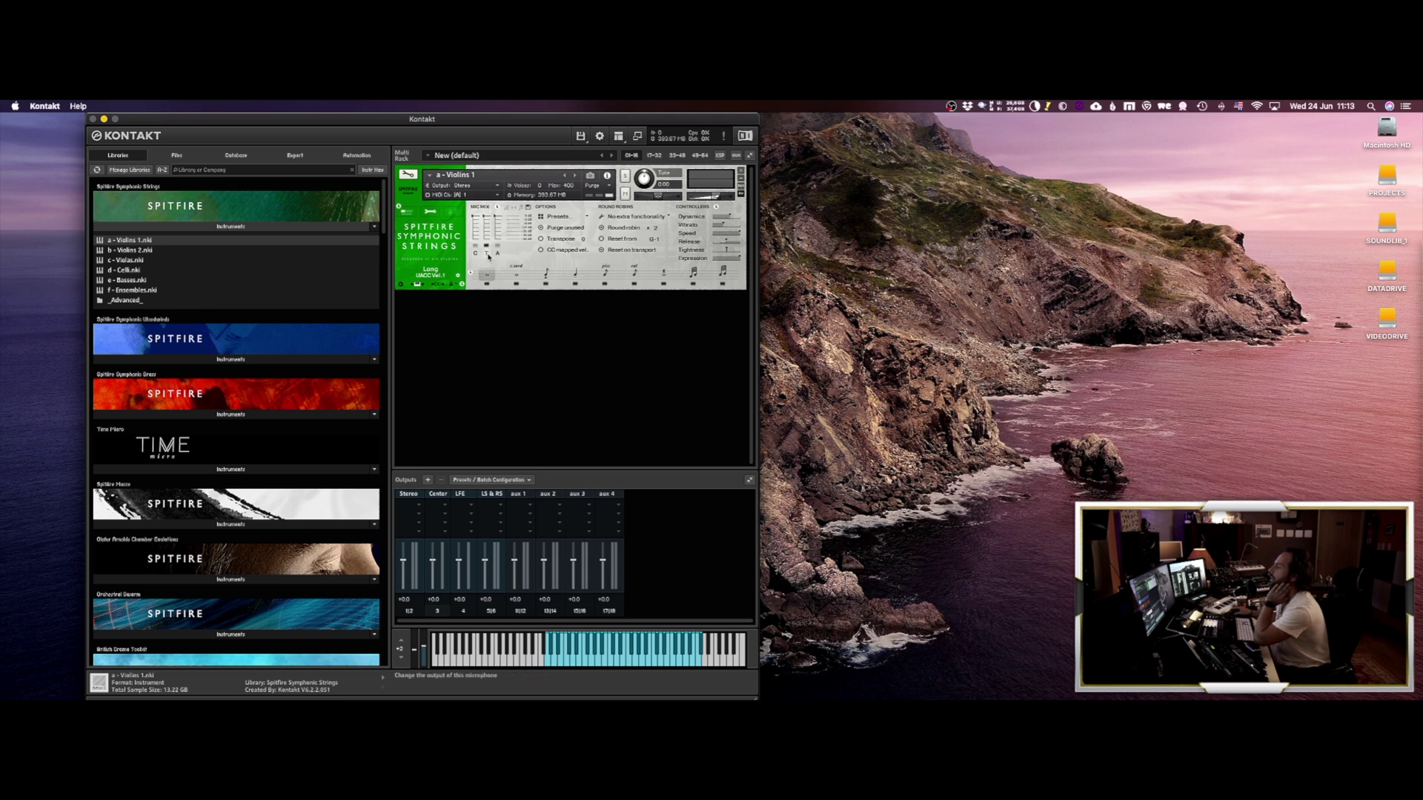
pyautogui.click(486, 255)
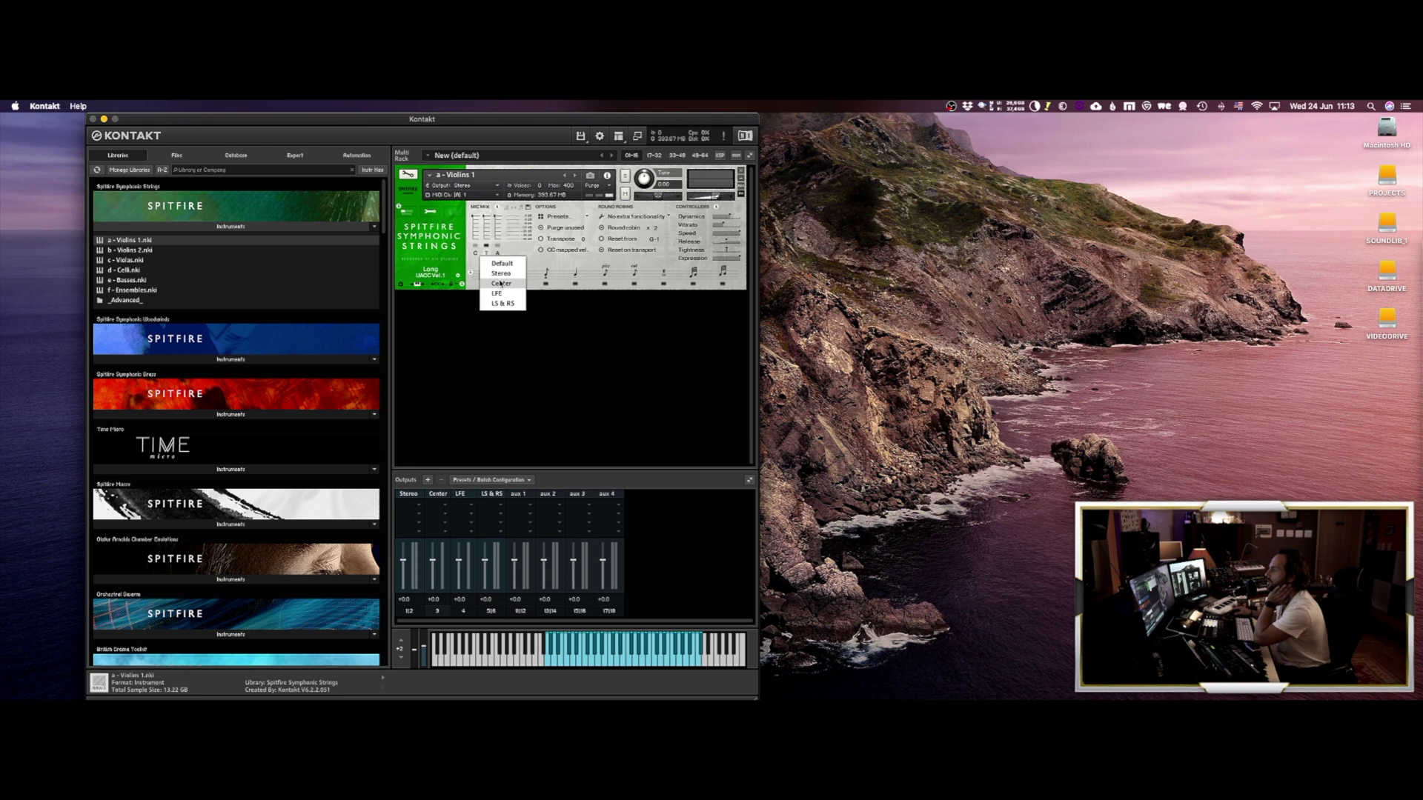
pyautogui.click(501, 283)
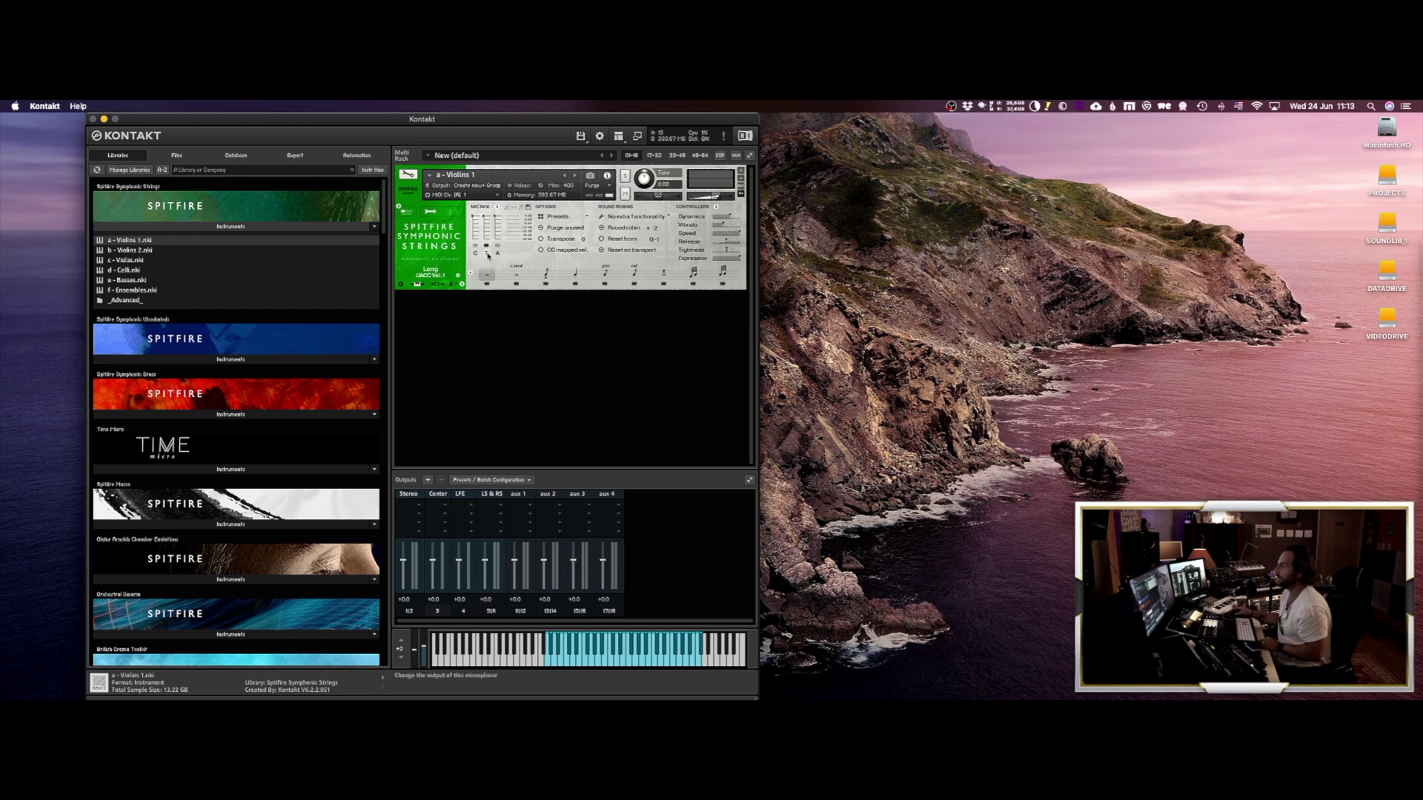
pyautogui.click(485, 246)
pyautogui.click(510, 301)
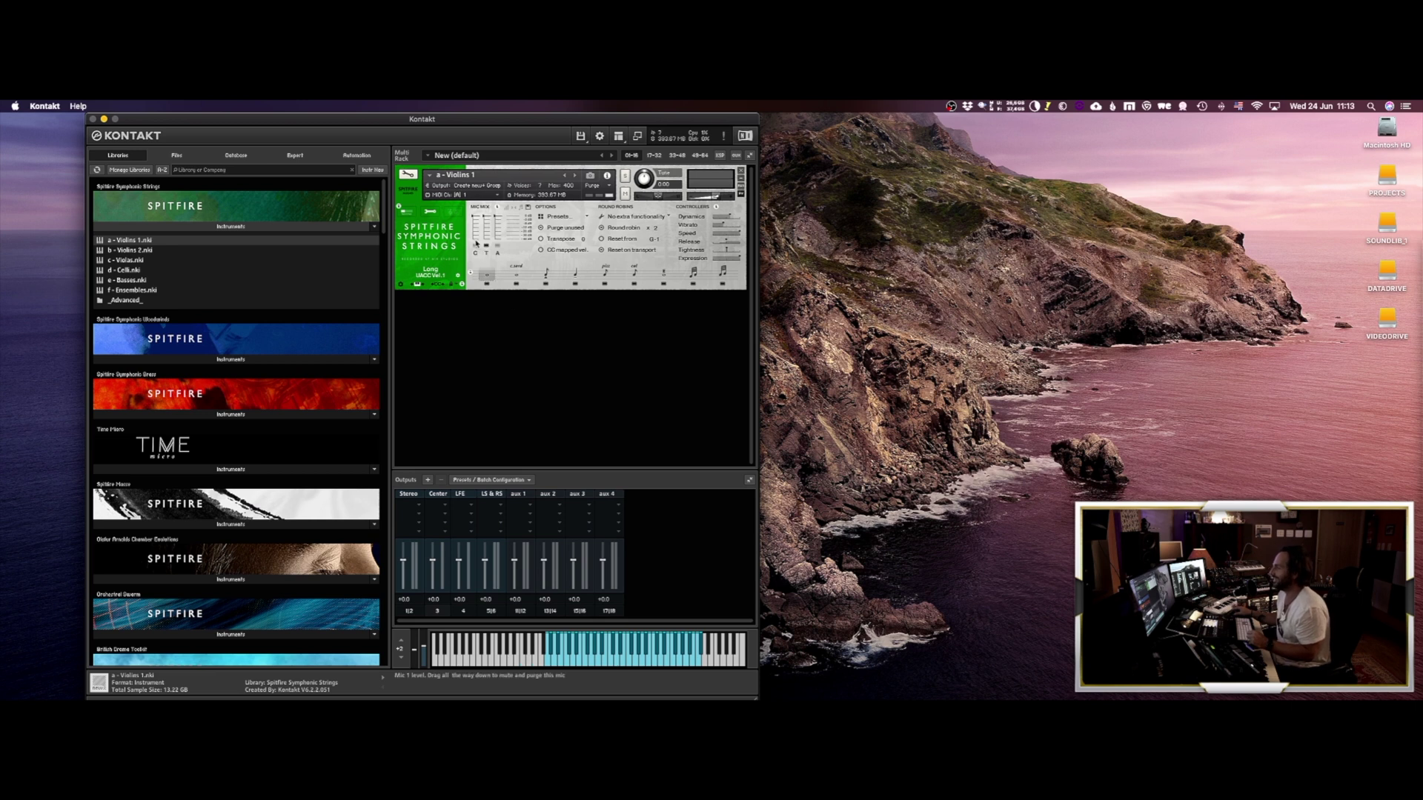
# - Enable the purged mic position and assign outputs to the C, T and A mics, A to LS & RS
pyautogui.click(486, 251)
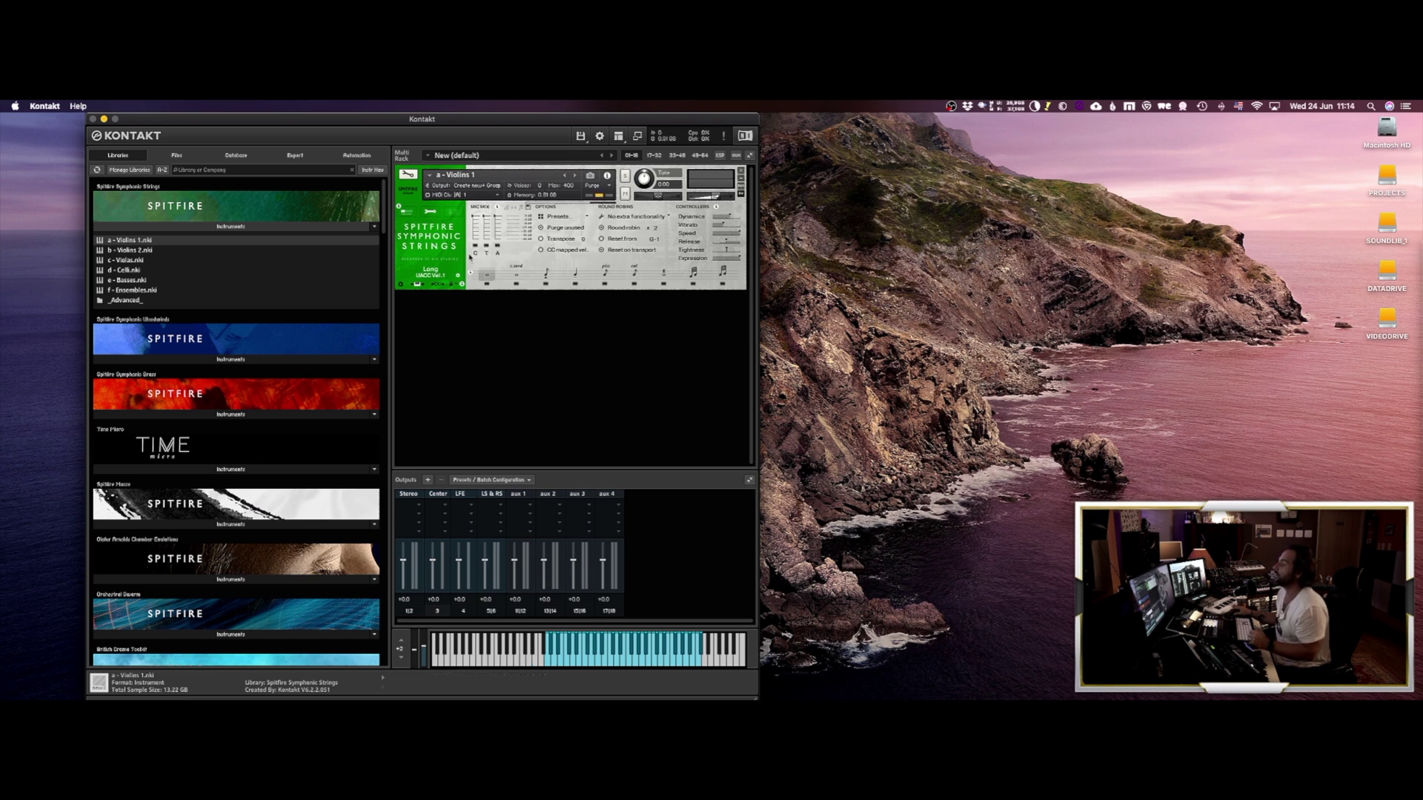
pyautogui.click(476, 253)
pyautogui.click(490, 283)
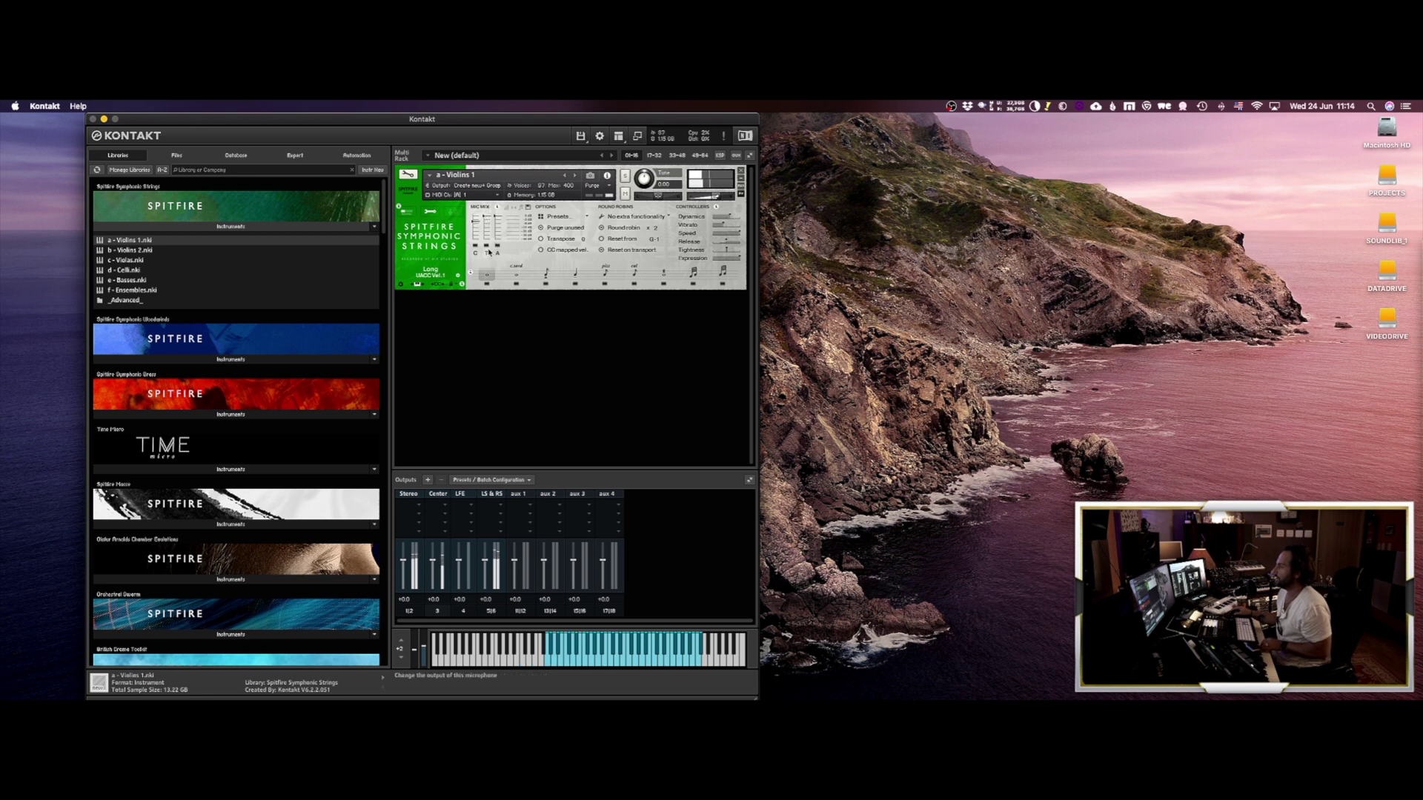
pyautogui.click(488, 253)
pyautogui.click(496, 253)
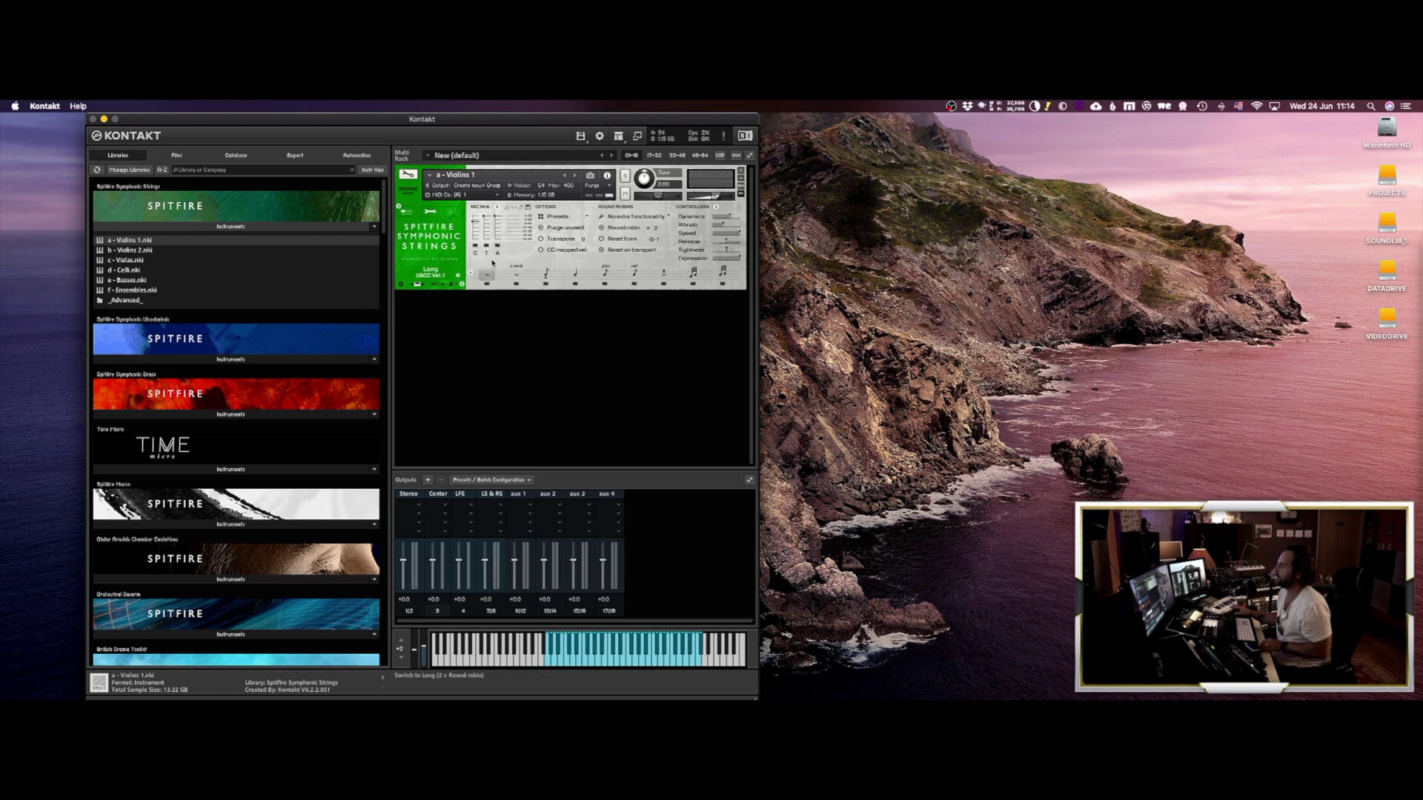
pyautogui.click(498, 252)
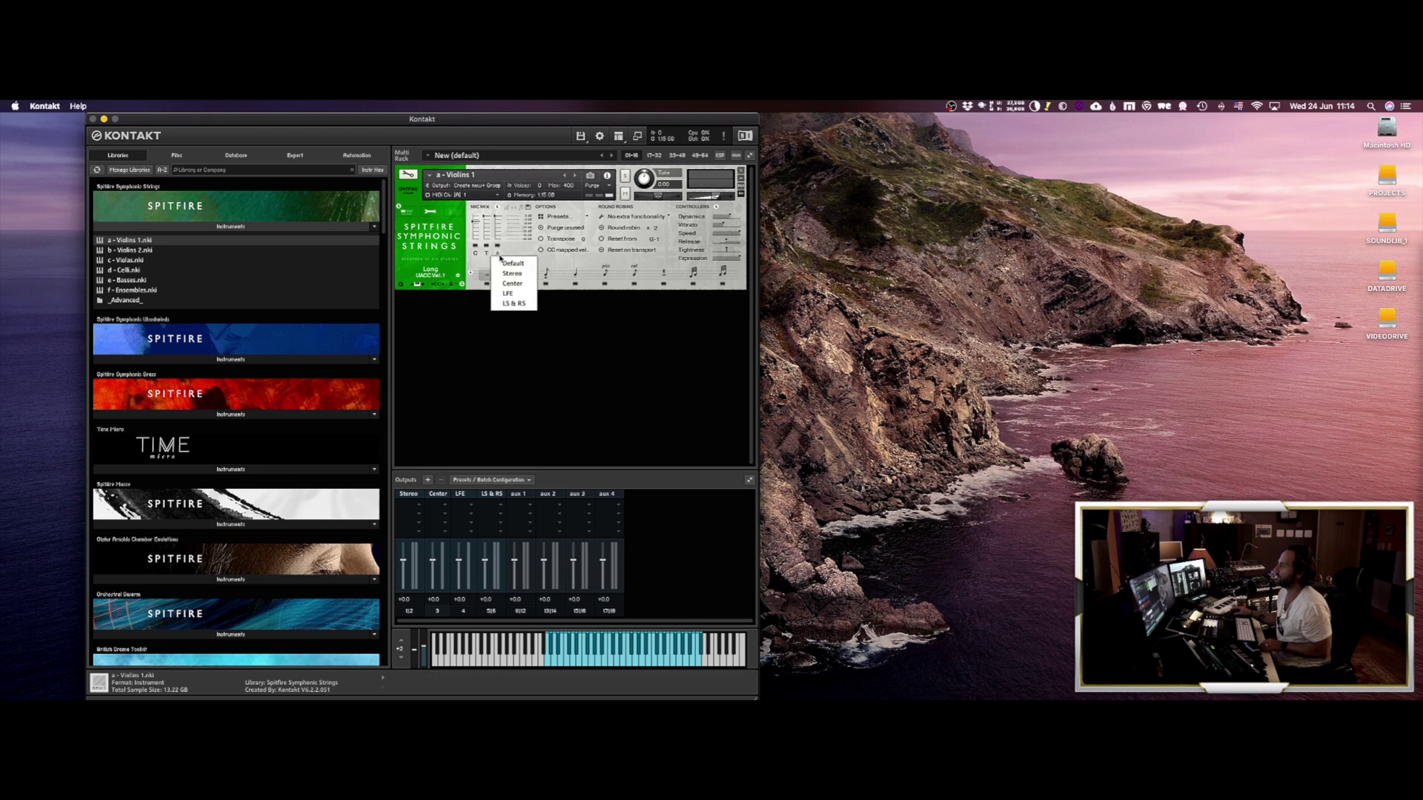
pyautogui.click(511, 303)
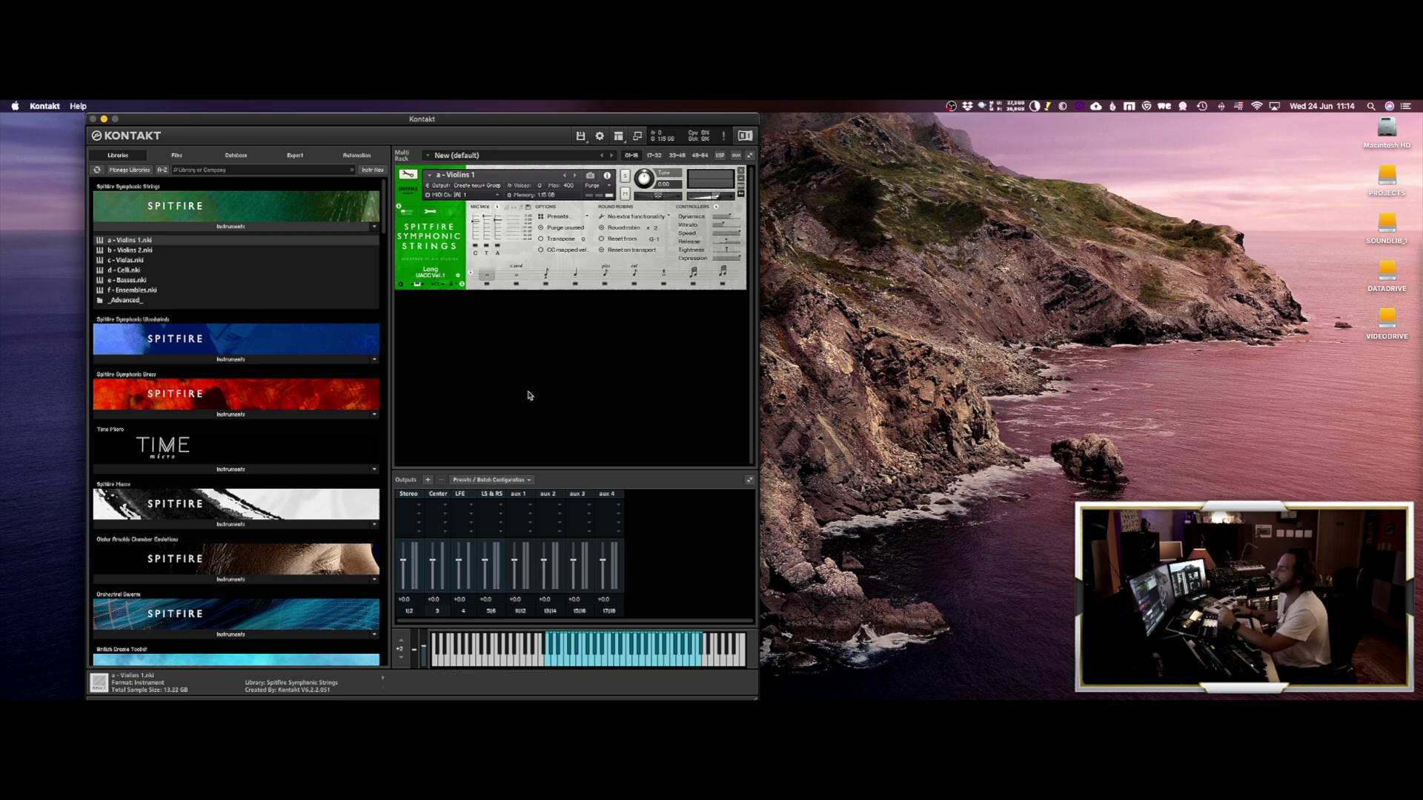
pyautogui.click(530, 482)
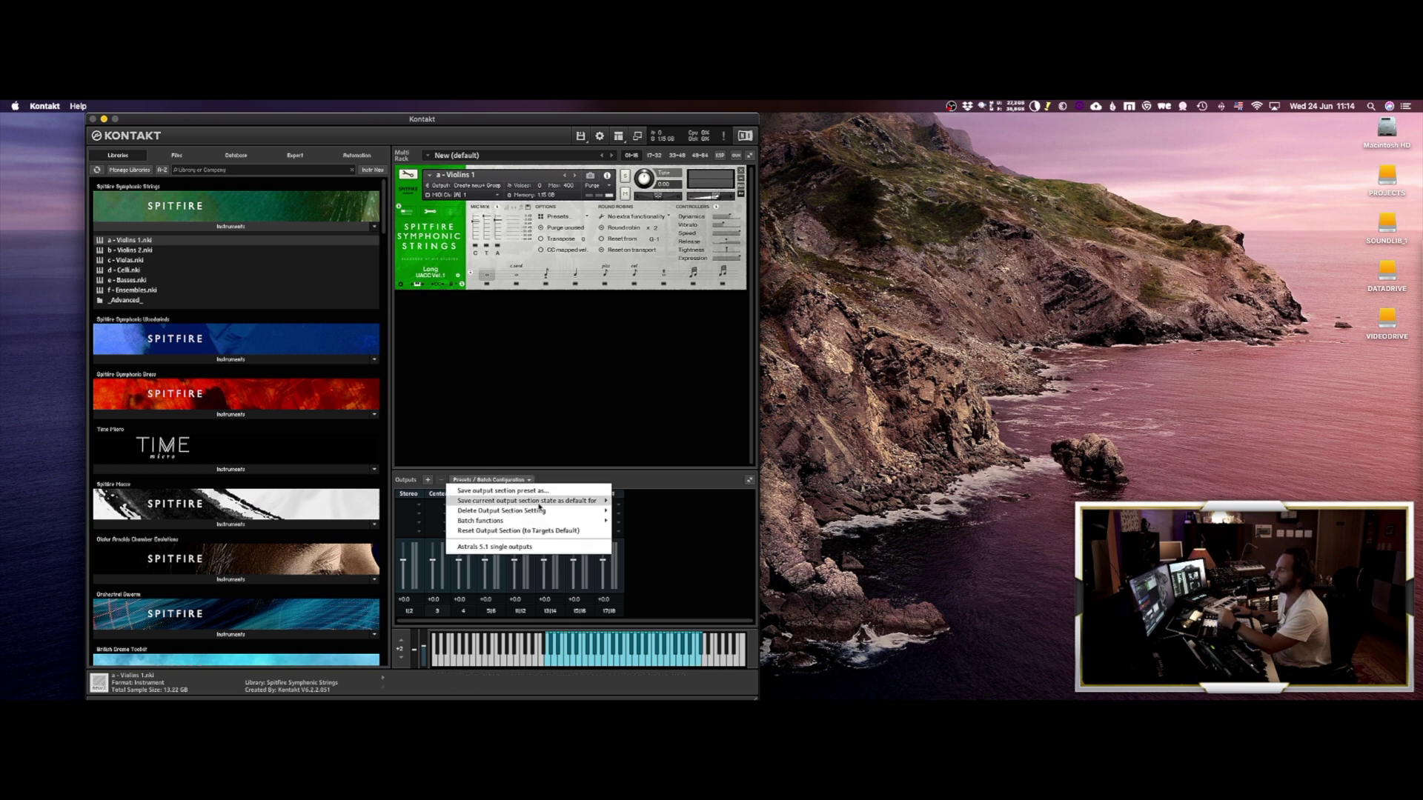
pyautogui.moveTo(539, 504)
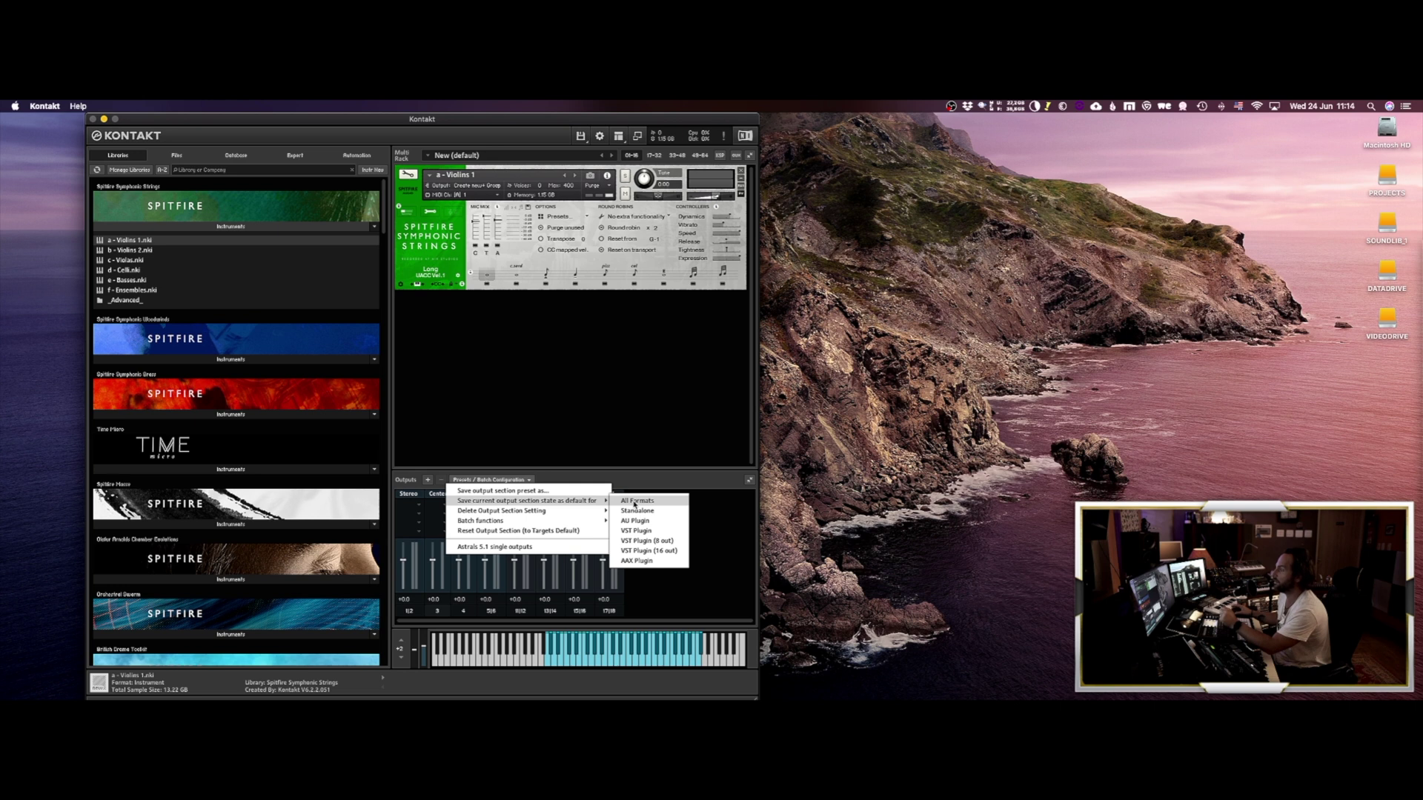
pyautogui.click(558, 309)
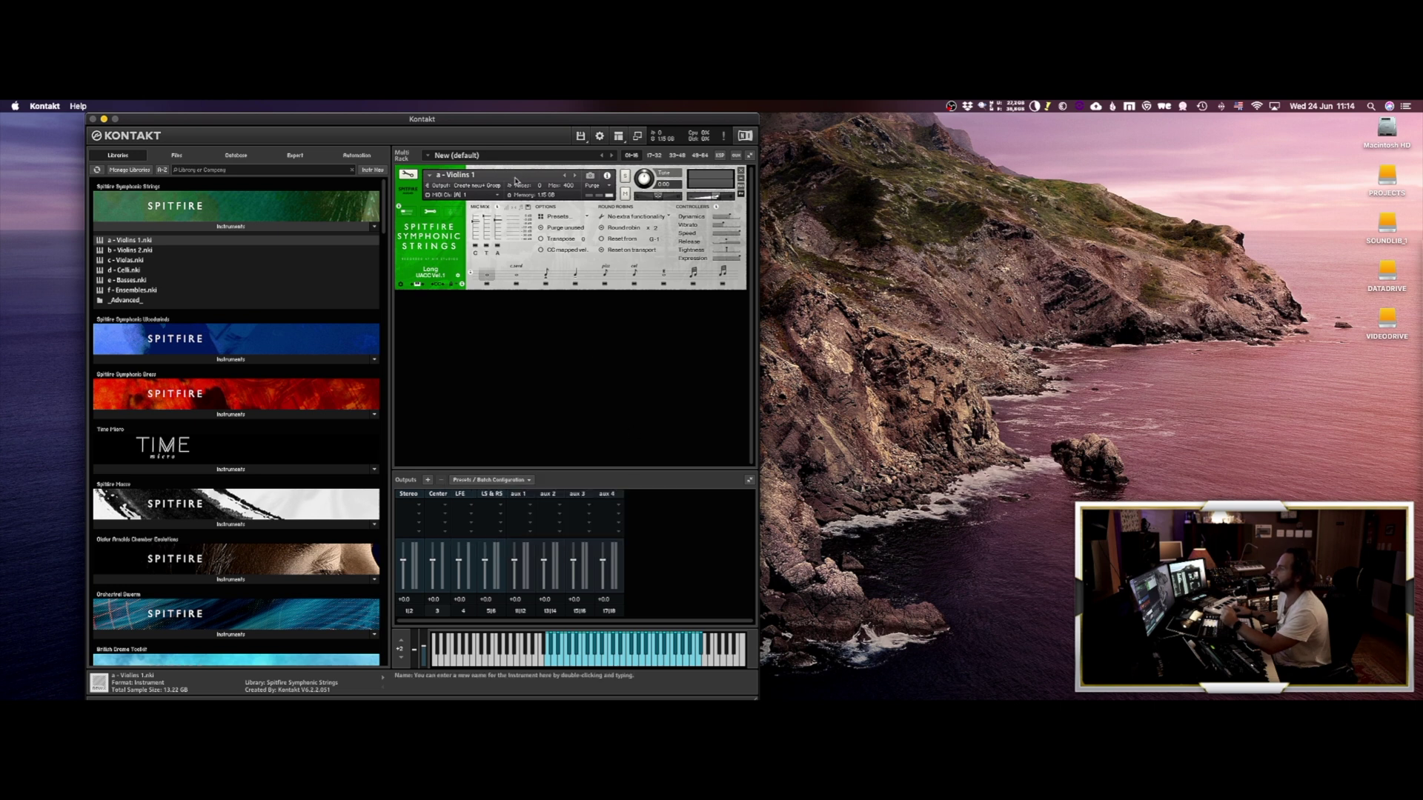
pyautogui.click(496, 188)
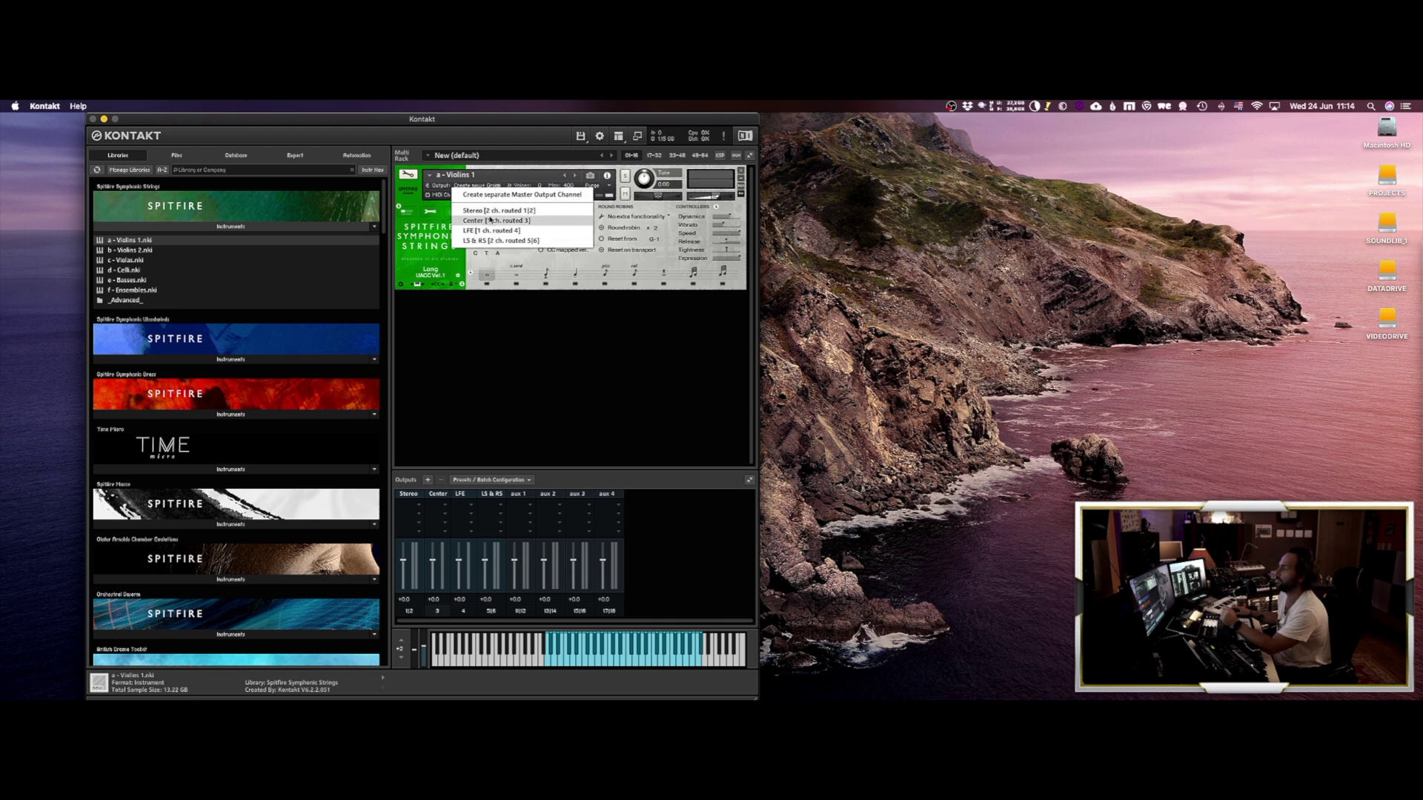
pyautogui.click(524, 370)
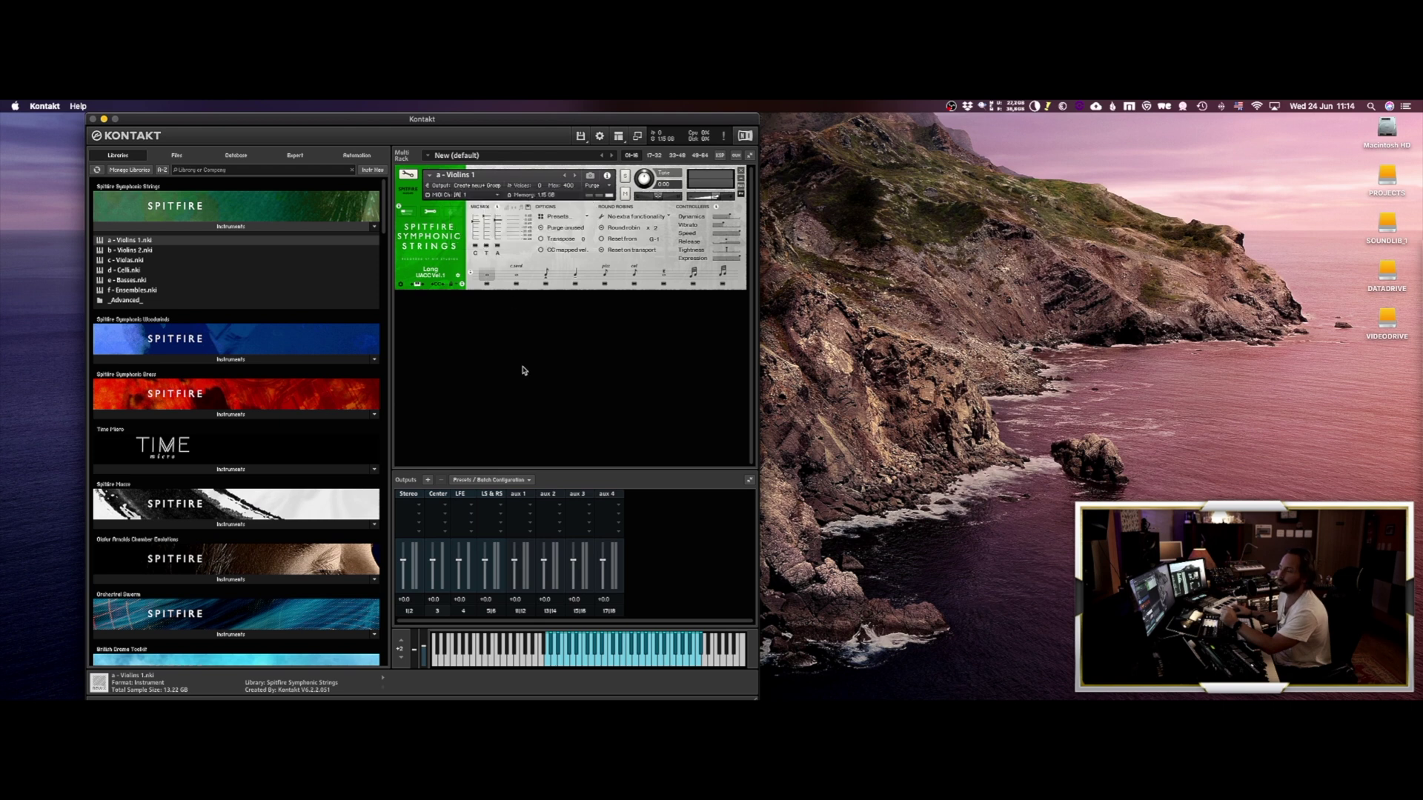